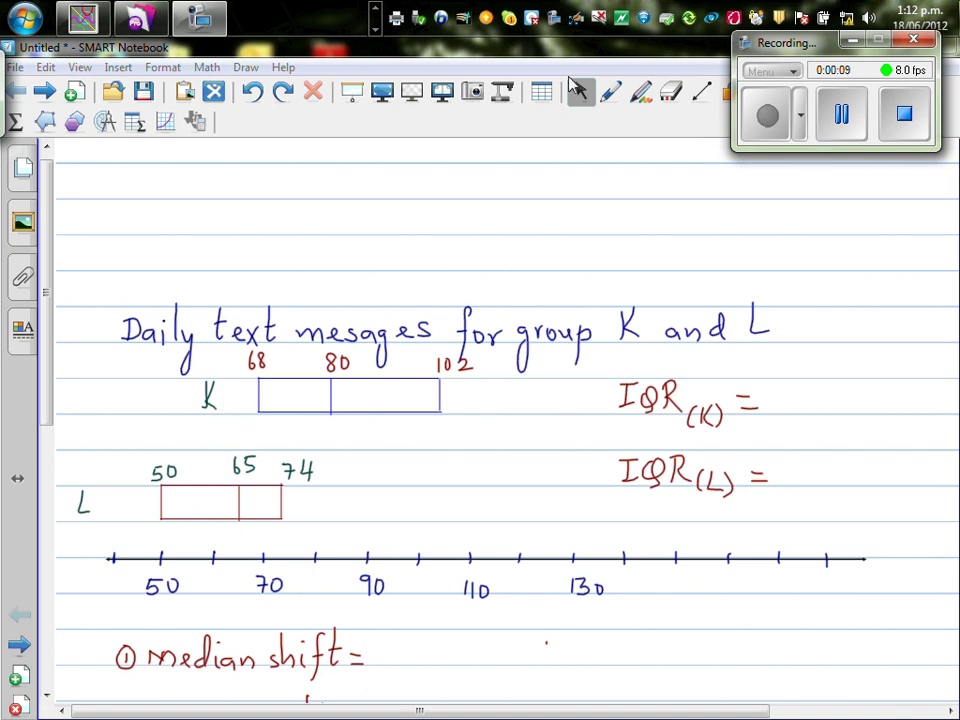
Switch to the freehand pen, dismiss its style bar, and nudge the box plot page
left_click(612, 93)
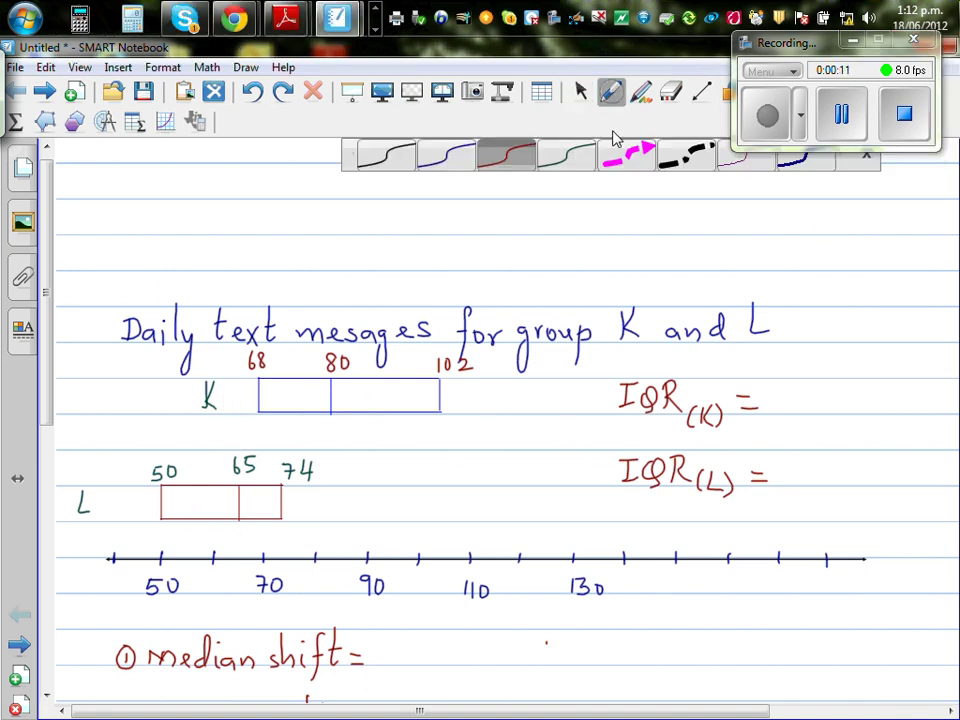
left_click(868, 160)
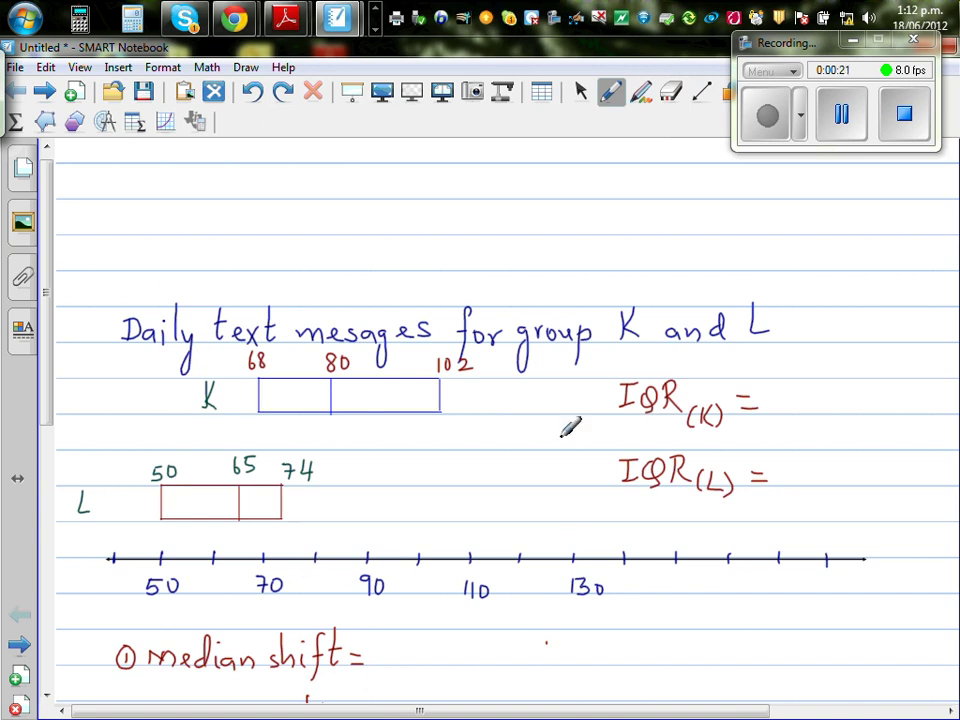
left_click_drag(47, 326, 50, 338)
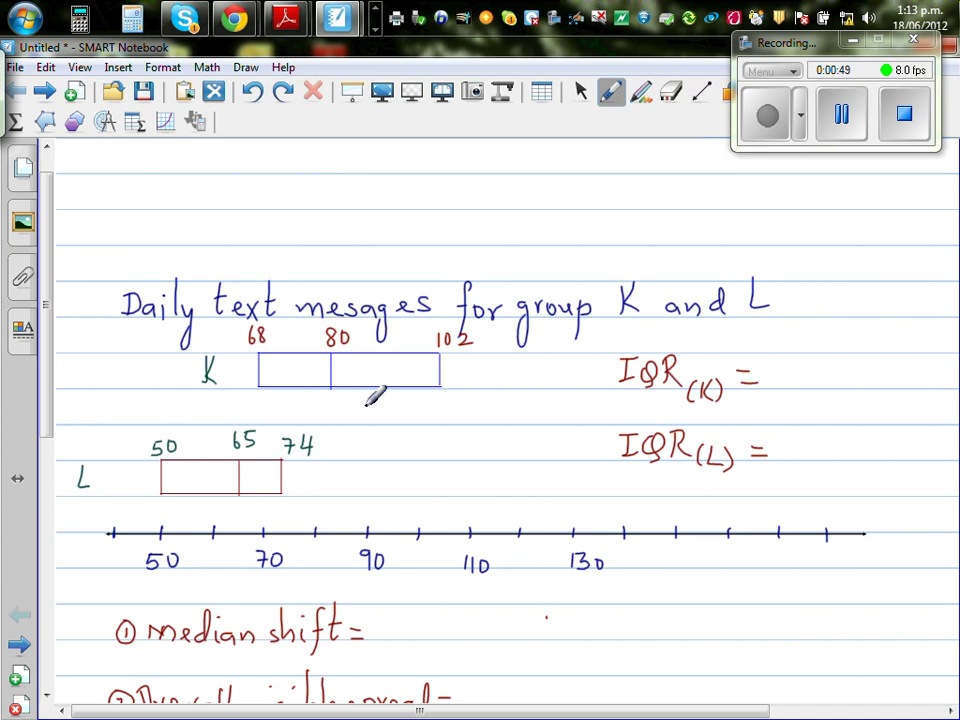
Scroll down to show the median shift, overall visible spread and % of OVS prompts
mouse_move(50, 385)
left_mouse_down()
mouse_move(51, 399)
mouse_move(50, 379)
left_mouse_up()
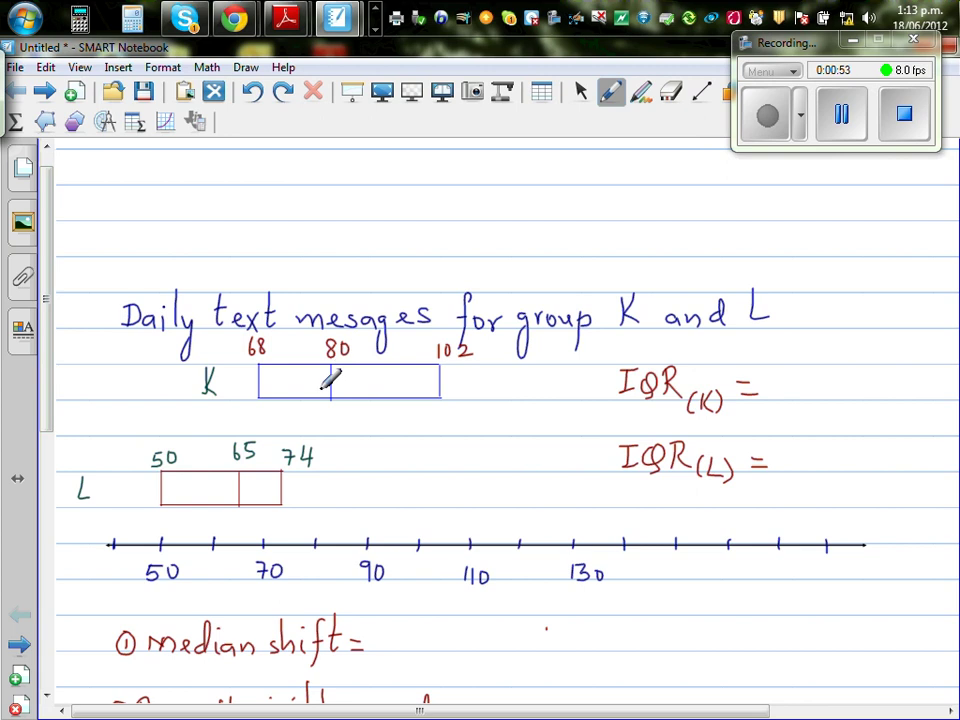
left_click_drag(47, 326, 52, 368)
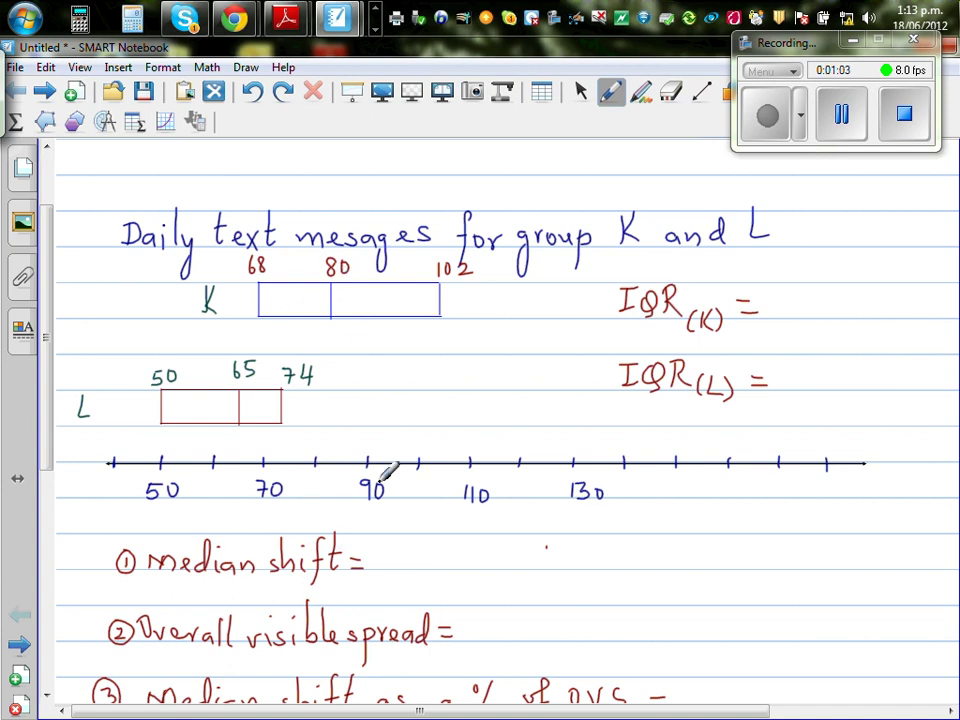
Write 80 − 65 = 15 in blue ink on the median shift line, erasing a miswritten 15
left_click(611, 92)
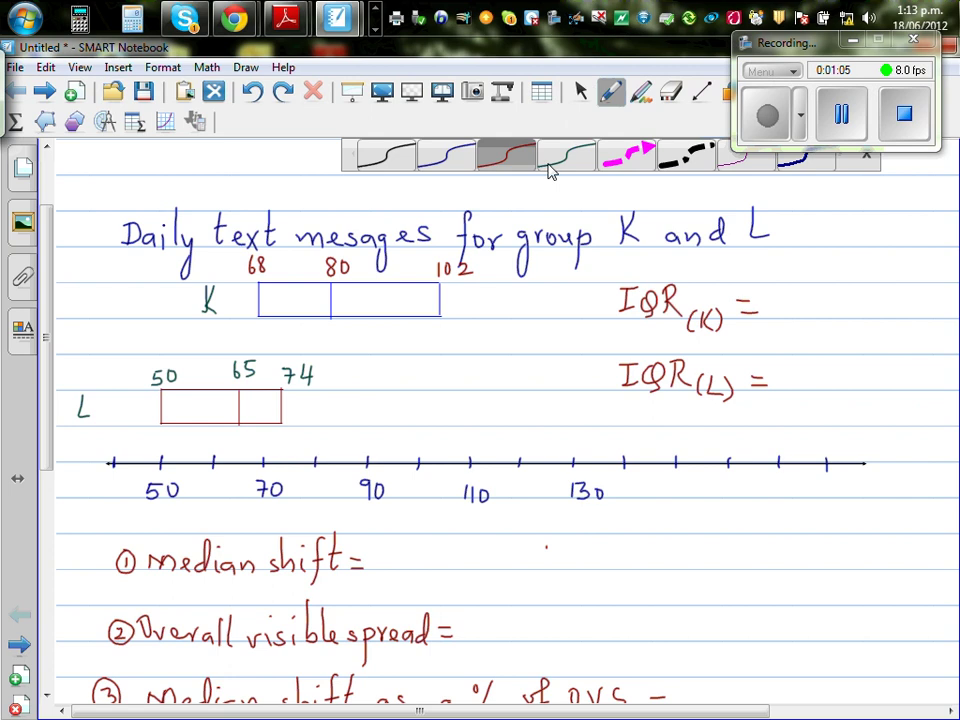
left_click(447, 160)
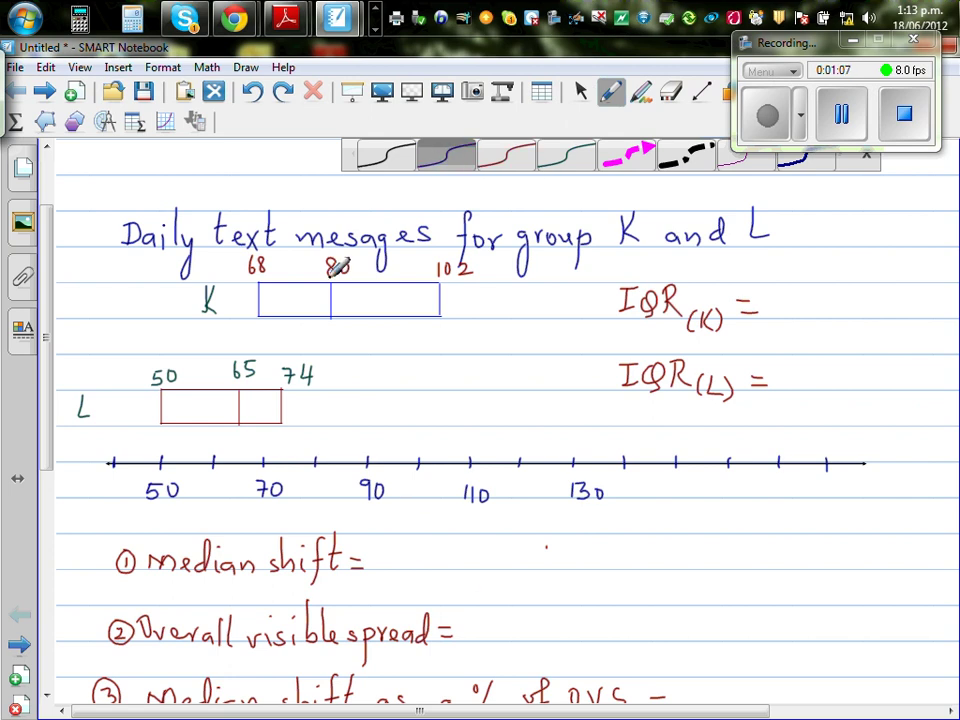
mouse_move(410, 548)
left_mouse_down()
mouse_move(400, 572)
mouse_move(412, 548)
mouse_move(498, 566)
left_mouse_up()
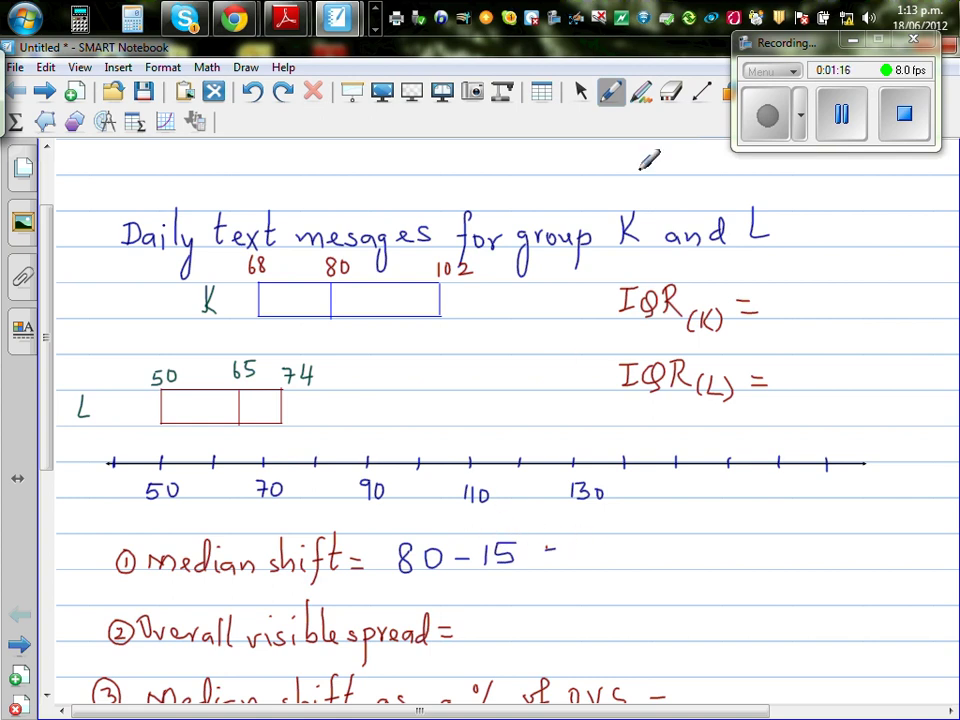
left_click(671, 91)
mouse_move(521, 551)
left_mouse_down()
mouse_move(536, 551)
mouse_move(486, 560)
mouse_move(498, 557)
left_mouse_up()
left_click(612, 91)
left_click_drag(563, 550, 613, 566)
Check 80 − 65 = 15 in the Casio emulator's RUN-MAT mode, then return to the notebook
left_click(85, 25)
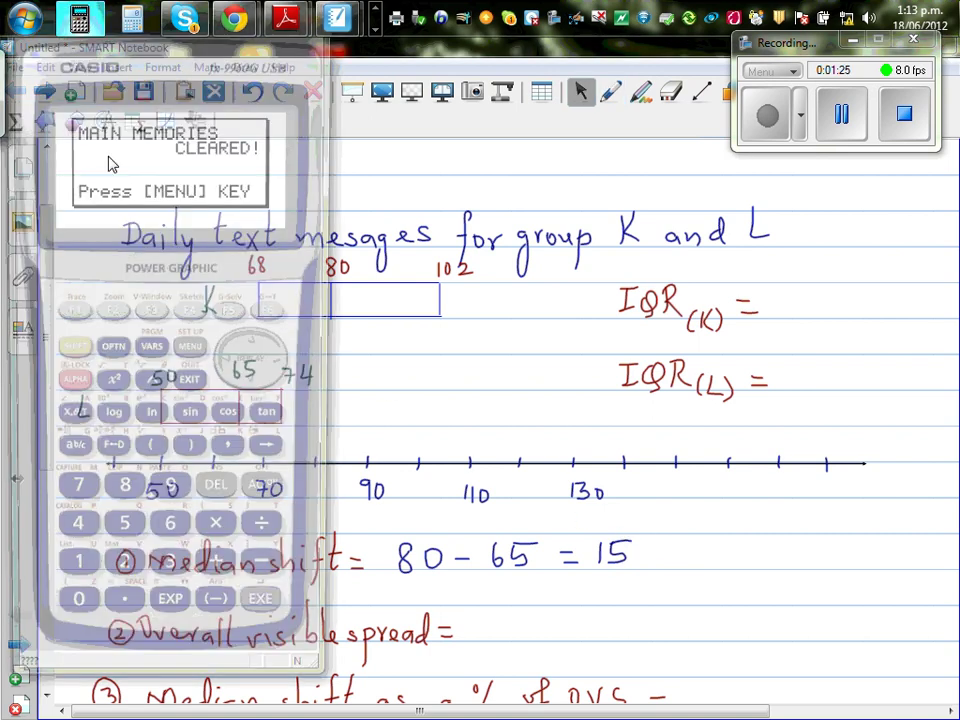
left_click(190, 352)
left_click(70, 581)
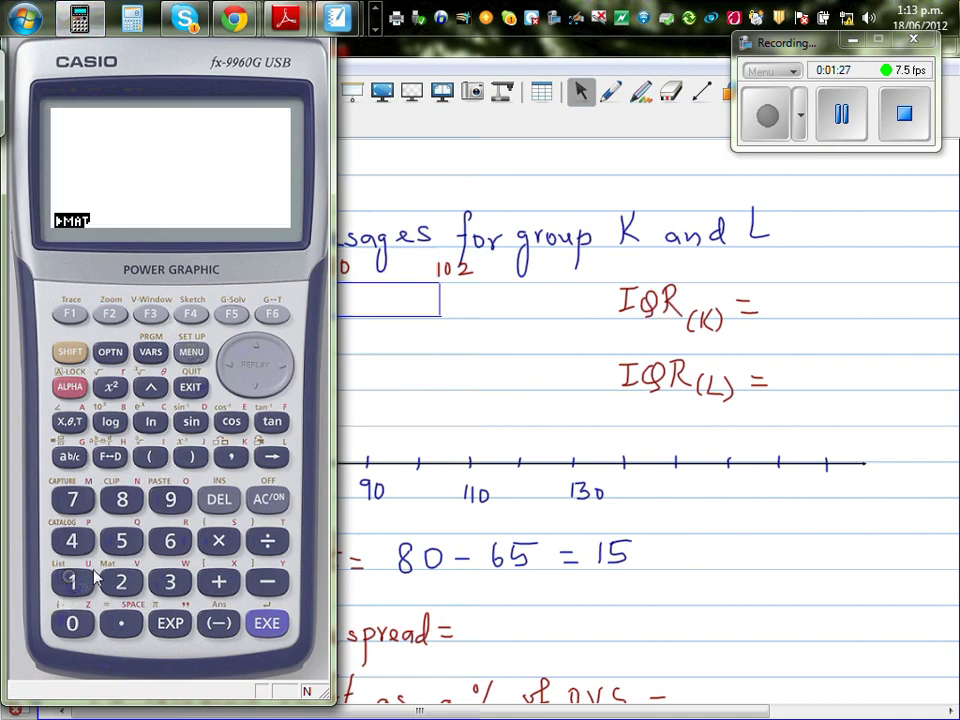
left_click(122, 498)
left_click(71, 621)
left_click(264, 582)
left_click(170, 541)
left_click(121, 541)
left_click(274, 627)
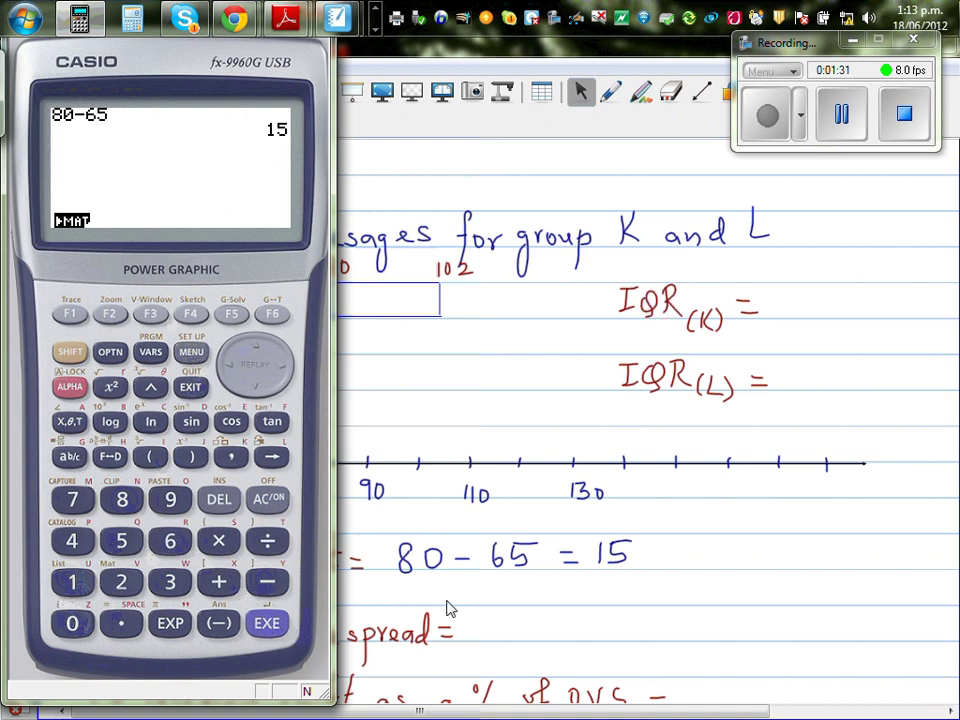
left_click(640, 615)
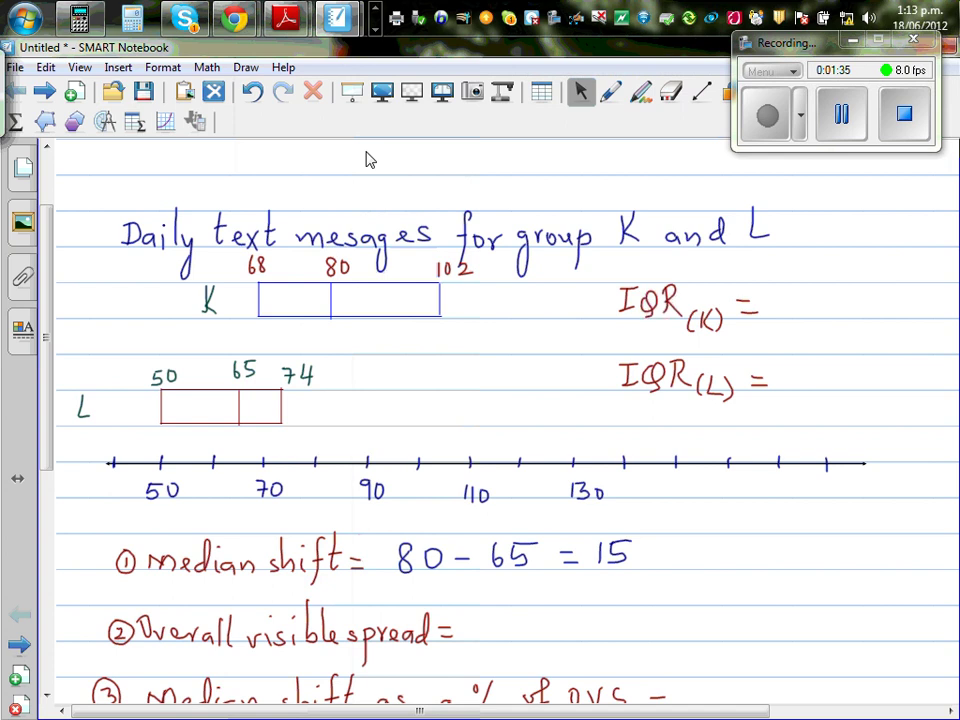
Select the pen and scroll so the whole 'Median shift as a % of OVS' line shows
left_click(609, 92)
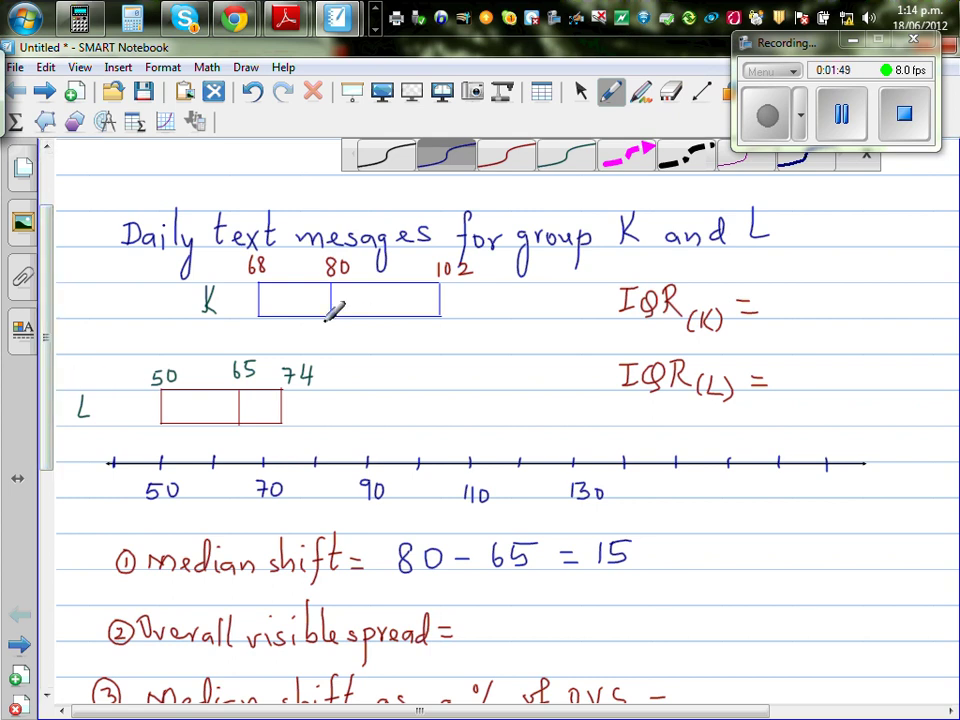
scroll(43, 364, "down", 1)
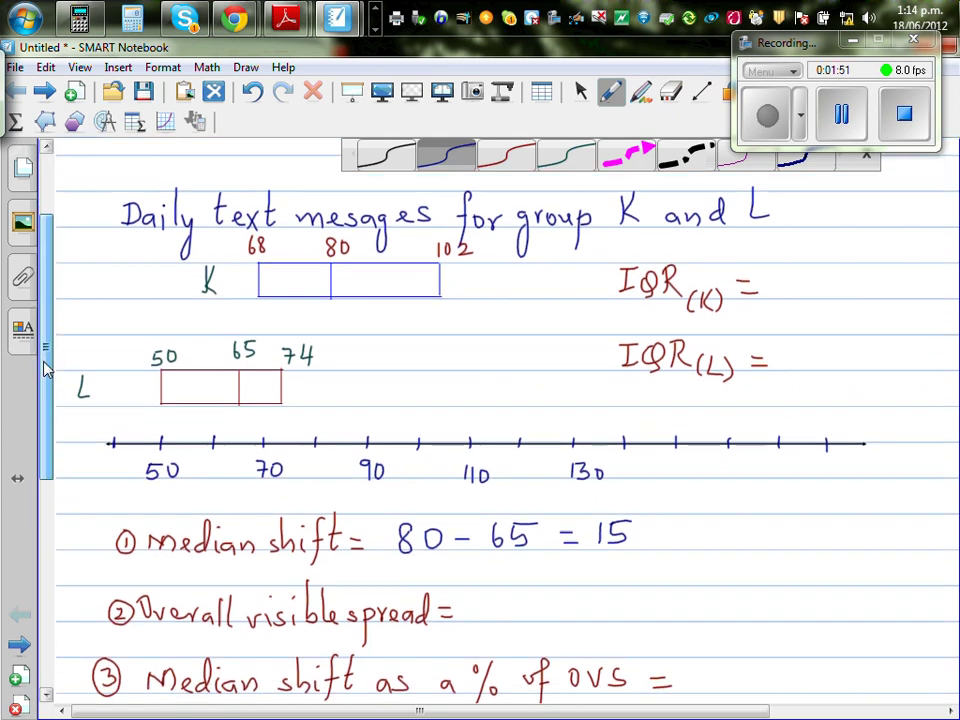
scroll(43, 364, "up", 1)
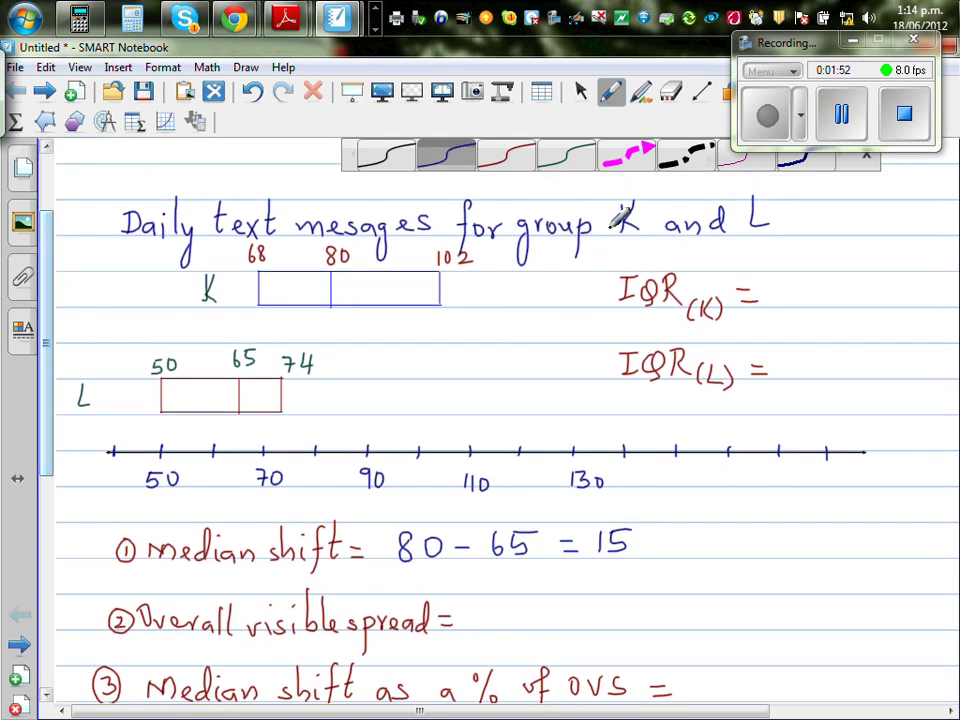
left_click(865, 165)
left_click_drag(786, 48, 809, 39)
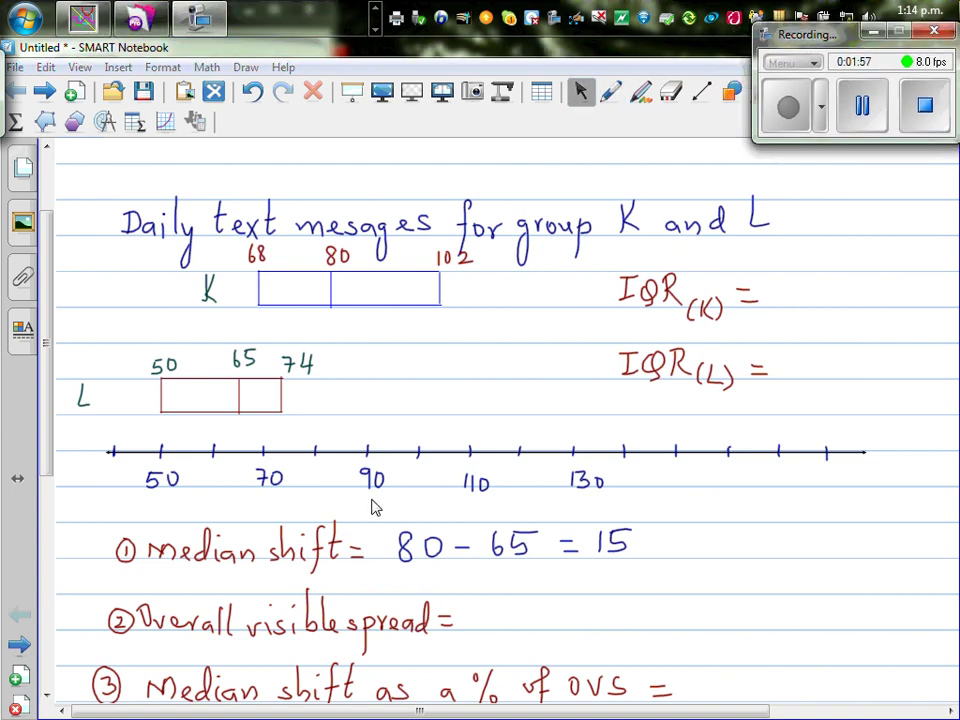
Handwrite 'Sample = 30' in thin black ink beside the title and box it
left_click(611, 92)
left_click(405, 160)
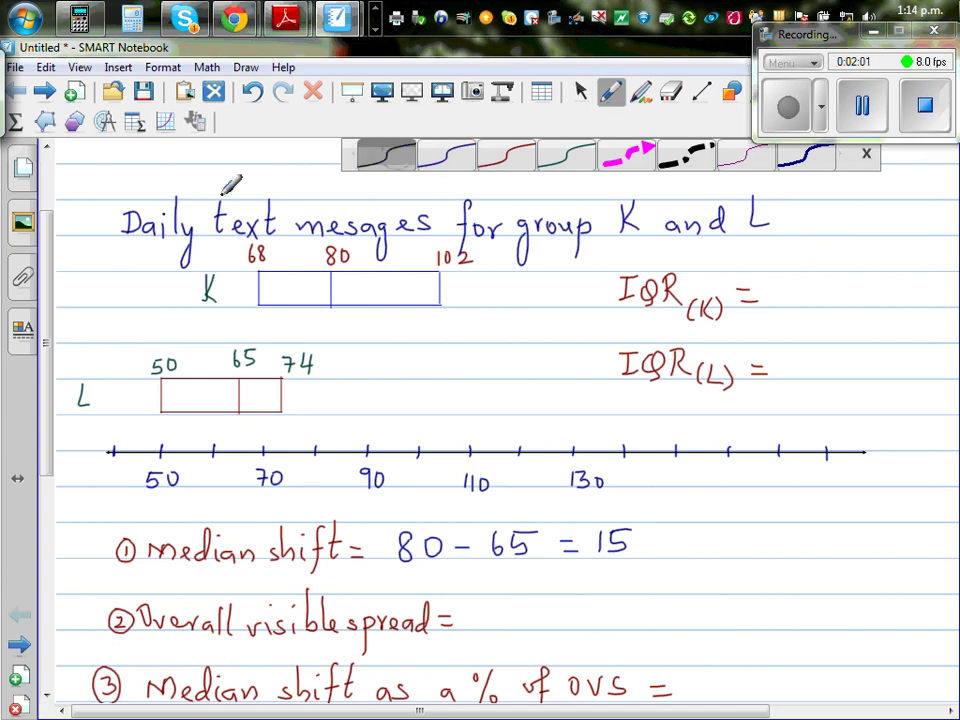
mouse_move(819, 245)
left_mouse_down()
mouse_move(806, 263)
mouse_move(845, 264)
mouse_move(857, 279)
mouse_move(870, 236)
mouse_move(885, 264)
mouse_move(933, 250)
left_mouse_up()
mouse_move(798, 228)
left_mouse_down()
mouse_move(798, 268)
mouse_move(830, 280)
mouse_move(945, 276)
mouse_move(945, 228)
mouse_move(908, 218)
mouse_move(803, 225)
left_mouse_up()
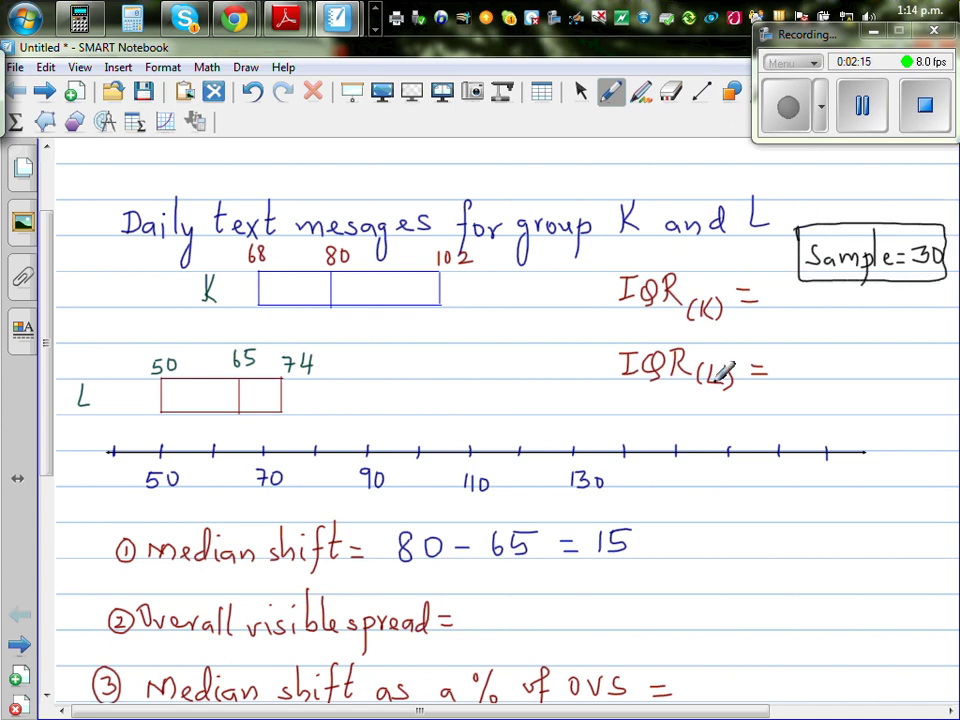
In blue ink, add an arrowhead to the number line's right end and label it 'text'
left_click(612, 93)
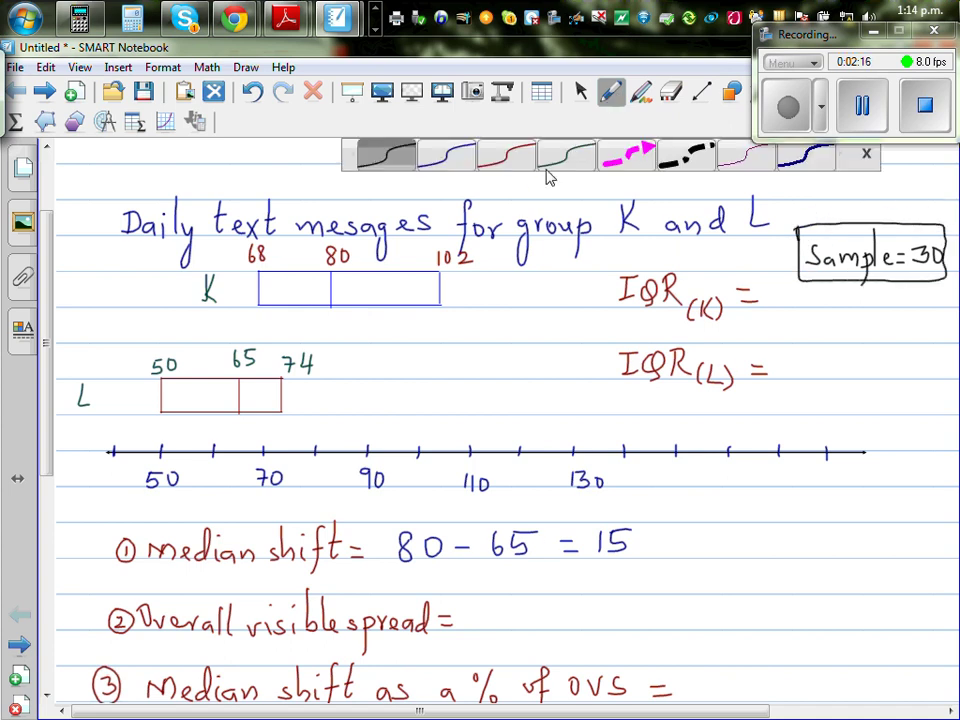
left_click(440, 167)
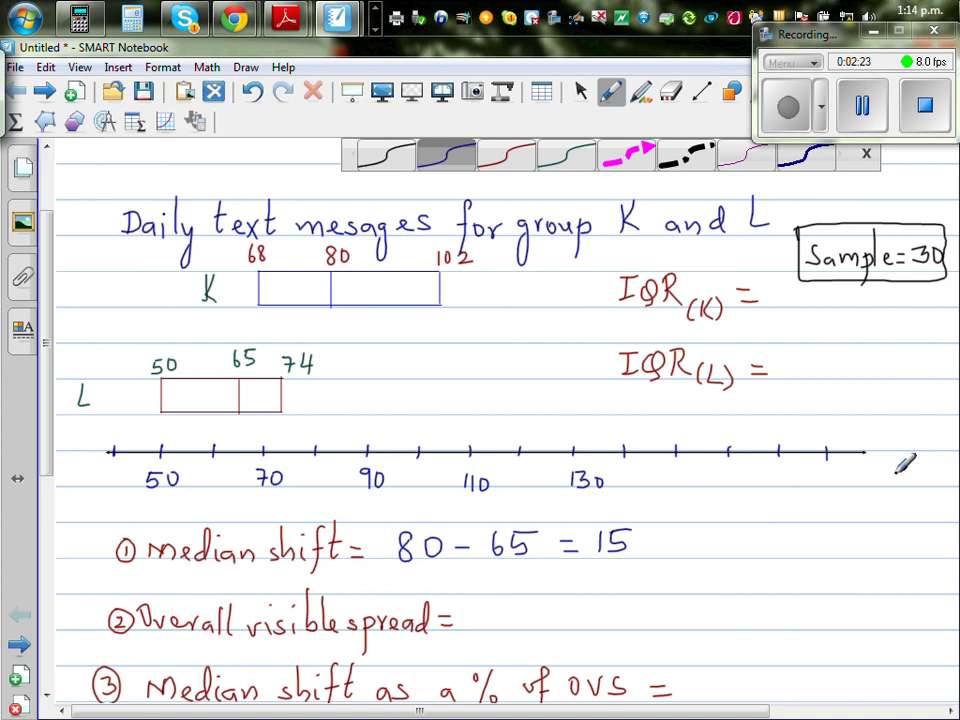
mouse_move(853, 445)
left_mouse_down()
mouse_move(854, 472)
mouse_move(872, 492)
left_mouse_up()
left_click_drag(890, 463, 895, 492)
left_click_drag(882, 476, 905, 474)
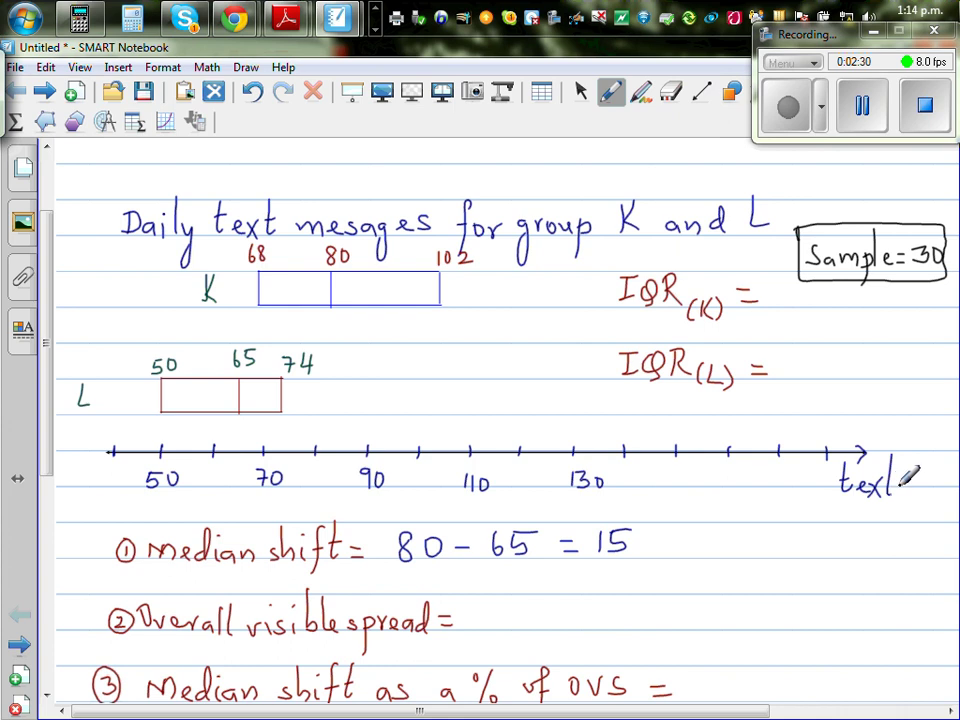
Write 'text' as the unit after the median shift result 15
mouse_move(655, 528)
left_mouse_down()
mouse_move(651, 551)
mouse_move(660, 538)
mouse_move(701, 554)
left_mouse_up()
mouse_move(701, 540)
left_mouse_down()
mouse_move(690, 555)
mouse_move(707, 553)
mouse_move(712, 533)
left_mouse_up()
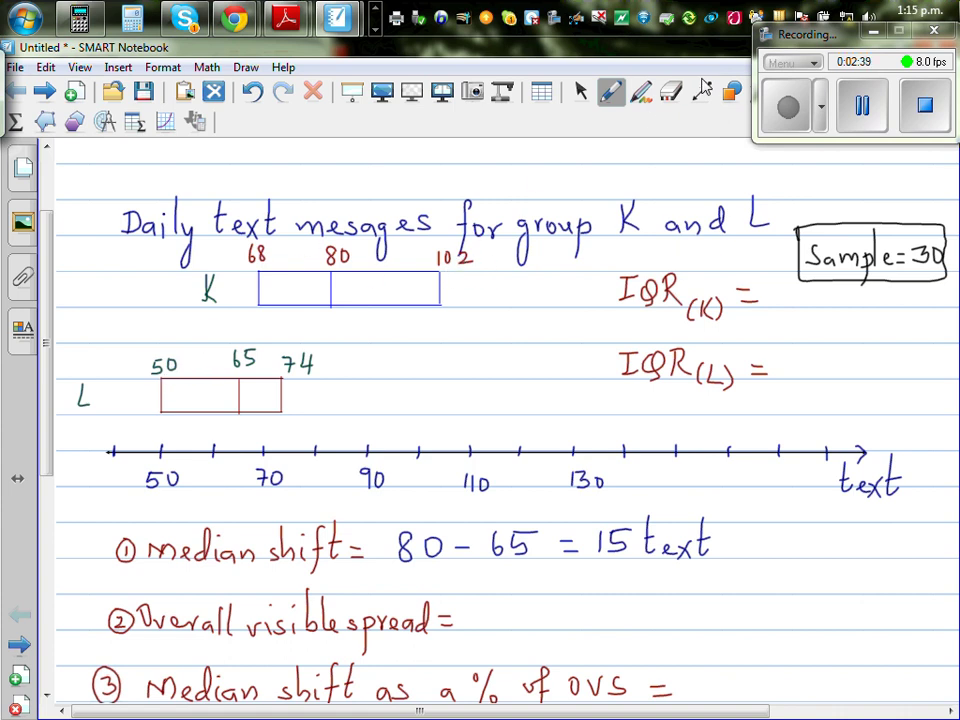
left_click(702, 90)
Draw blue dashed vertical lines at 50 and 102, aligning the 102 line with the box end
left_click(537, 163)
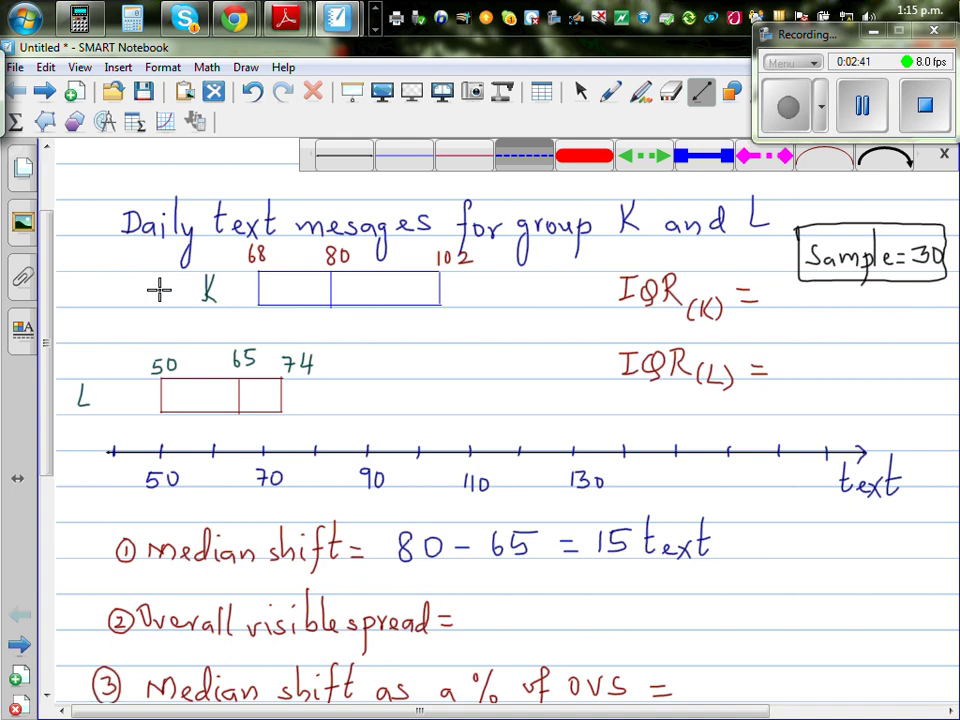
left_click_drag(161, 272, 161, 362)
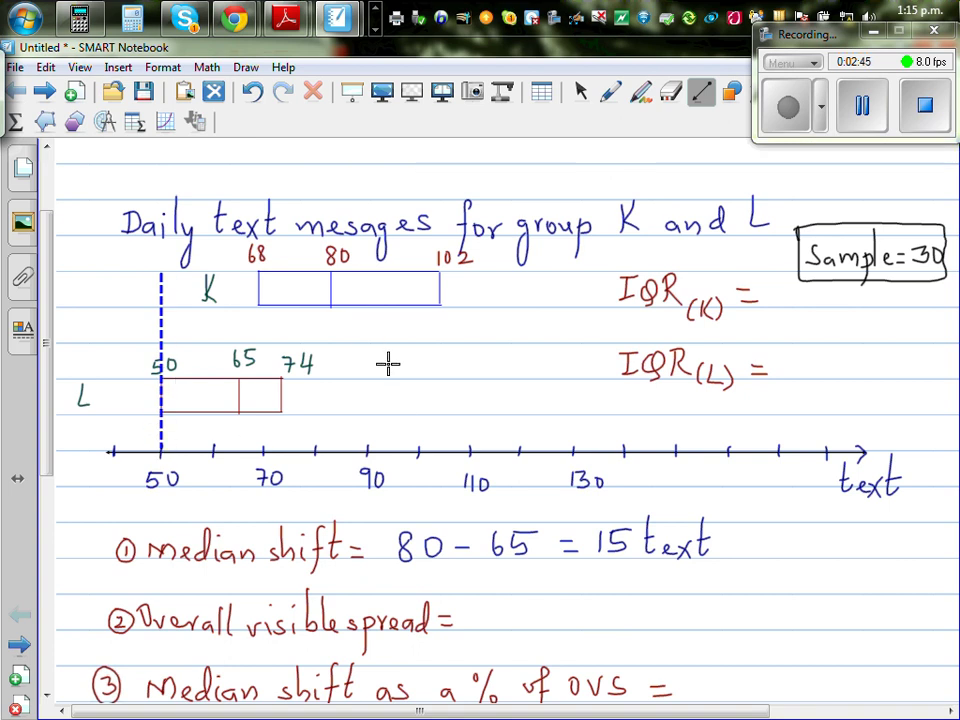
left_click_drag(445, 232, 441, 449)
left_click(580, 91)
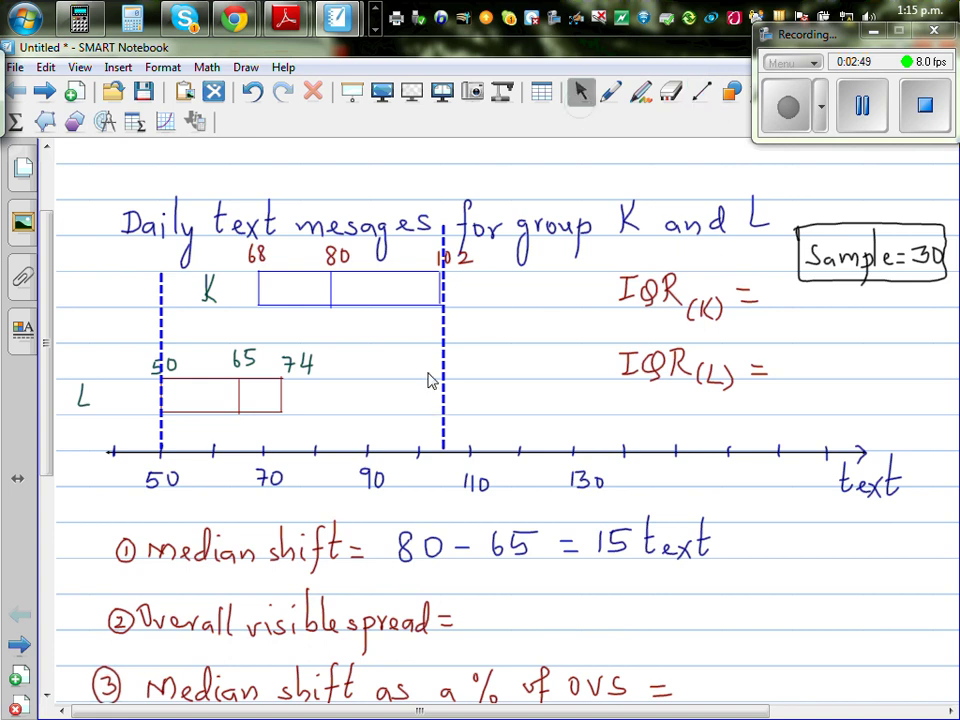
left_click_drag(445, 359, 431, 364)
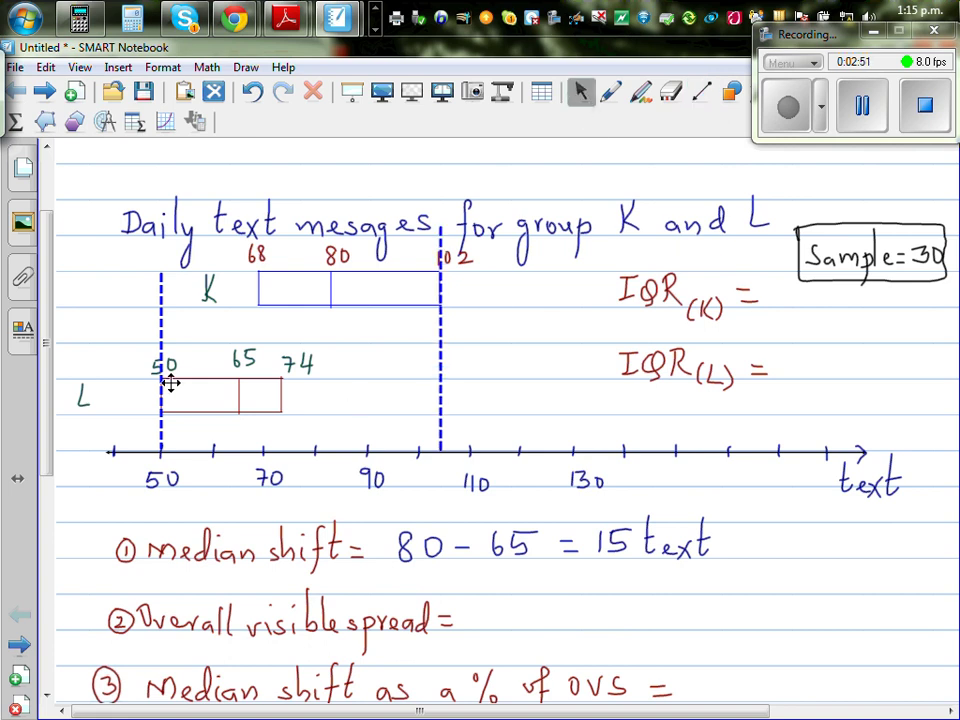
Draw a dark-red OVS span line between the dashed lines under box K
left_click(609, 92)
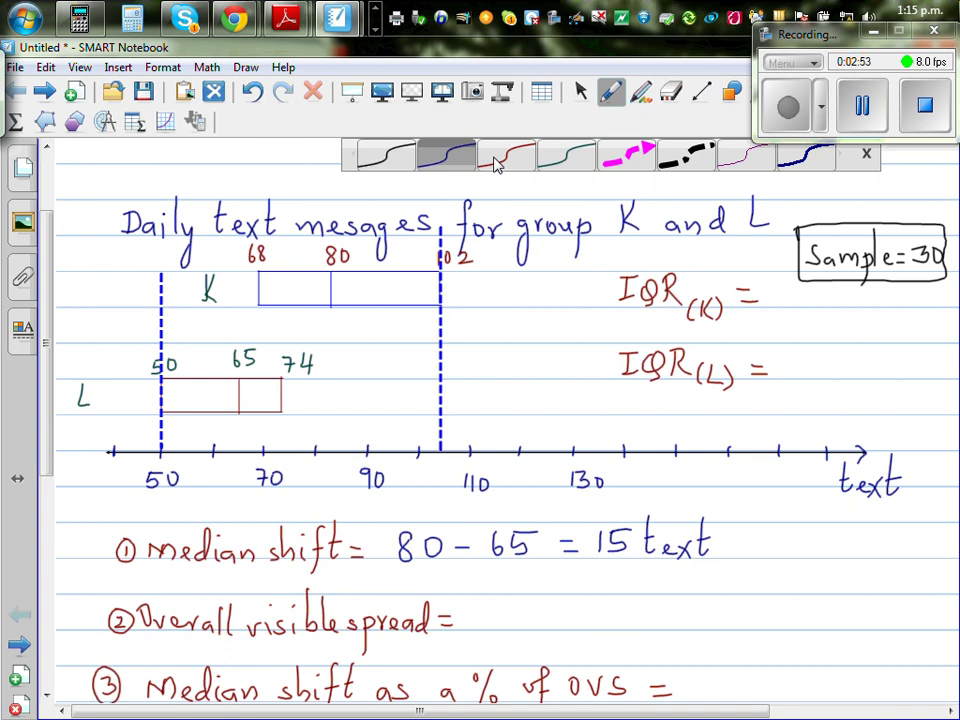
left_click(497, 160)
mouse_move(163, 328)
left_mouse_down()
mouse_move(310, 330)
mouse_move(313, 315)
mouse_move(326, 312)
mouse_move(318, 327)
mouse_move(440, 324)
left_mouse_up()
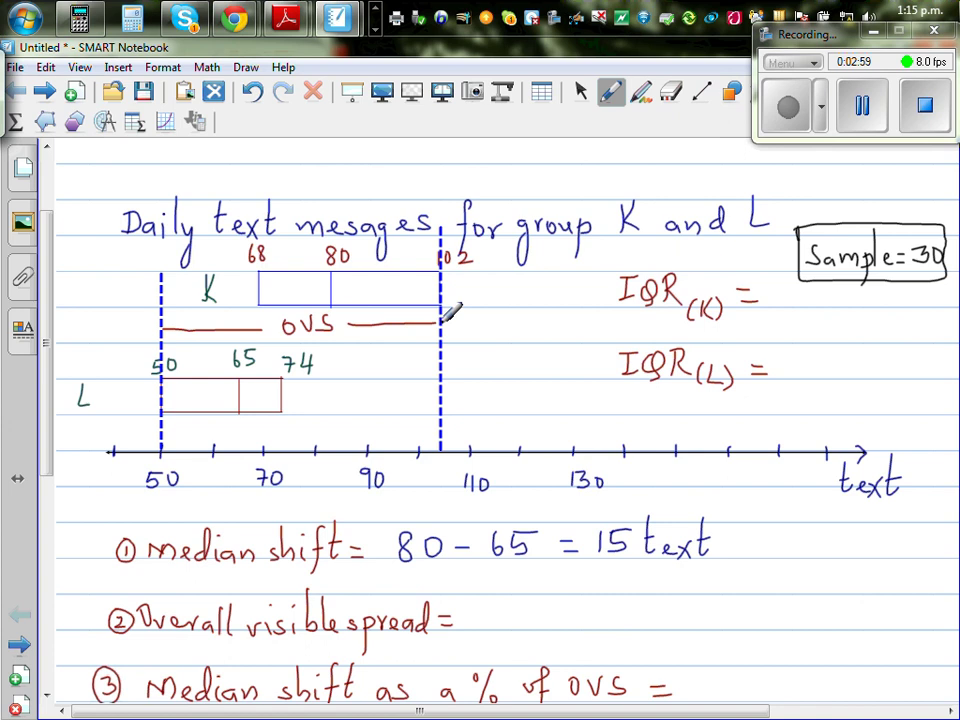
Write 102 − 50 = 52 text on the overall visible spread line
left_click(440, 165)
mouse_move(477, 611)
left_mouse_down()
mouse_move(475, 627)
mouse_move(499, 610)
mouse_move(529, 614)
mouse_move(536, 628)
mouse_move(573, 625)
mouse_move(610, 595)
mouse_move(668, 606)
left_mouse_up()
left_click_drag(652, 616, 688, 622)
mouse_move(690, 601)
left_mouse_down()
mouse_move(706, 598)
mouse_move(735, 624)
left_mouse_up()
mouse_move(759, 584)
left_mouse_down()
mouse_move(761, 622)
mouse_move(777, 598)
mouse_move(820, 620)
left_mouse_up()
mouse_move(820, 600)
left_mouse_down()
mouse_move(802, 621)
mouse_move(821, 622)
left_mouse_up()
left_click_drag(808, 598, 832, 596)
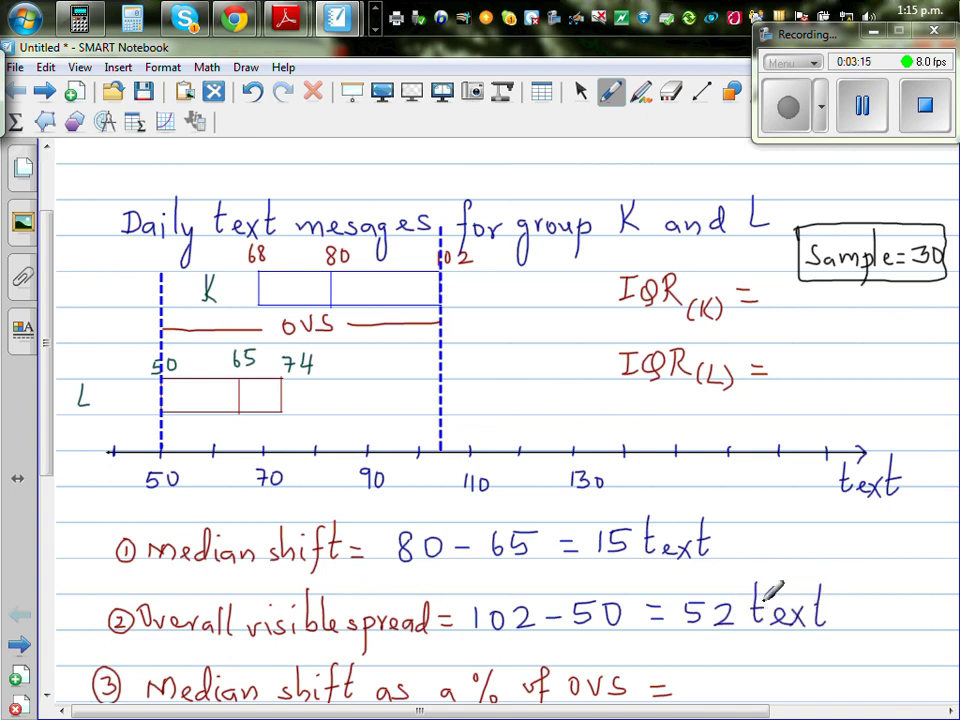
Scroll down and write 15/52 = after 'Median shift as a % of OVS'
scroll(47, 420, "down", 1)
scroll(47, 420, "down", 1)
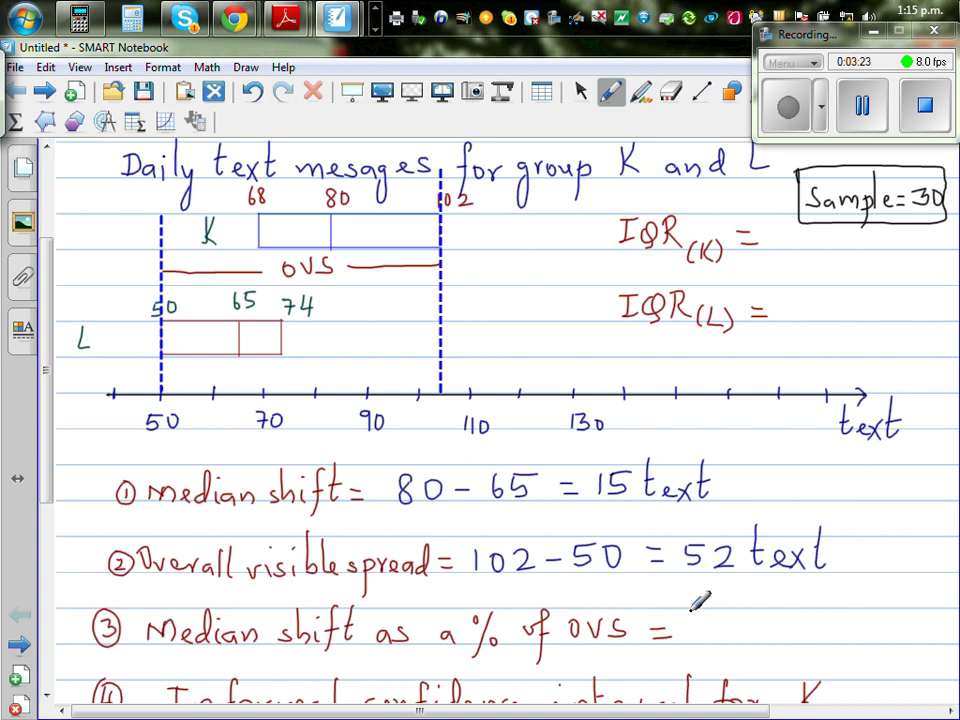
mouse_move(701, 598)
left_mouse_down()
mouse_move(699, 615)
mouse_move(728, 595)
mouse_move(733, 613)
mouse_move(712, 622)
mouse_move(734, 630)
mouse_move(728, 640)
mouse_move(745, 639)
left_mouse_up()
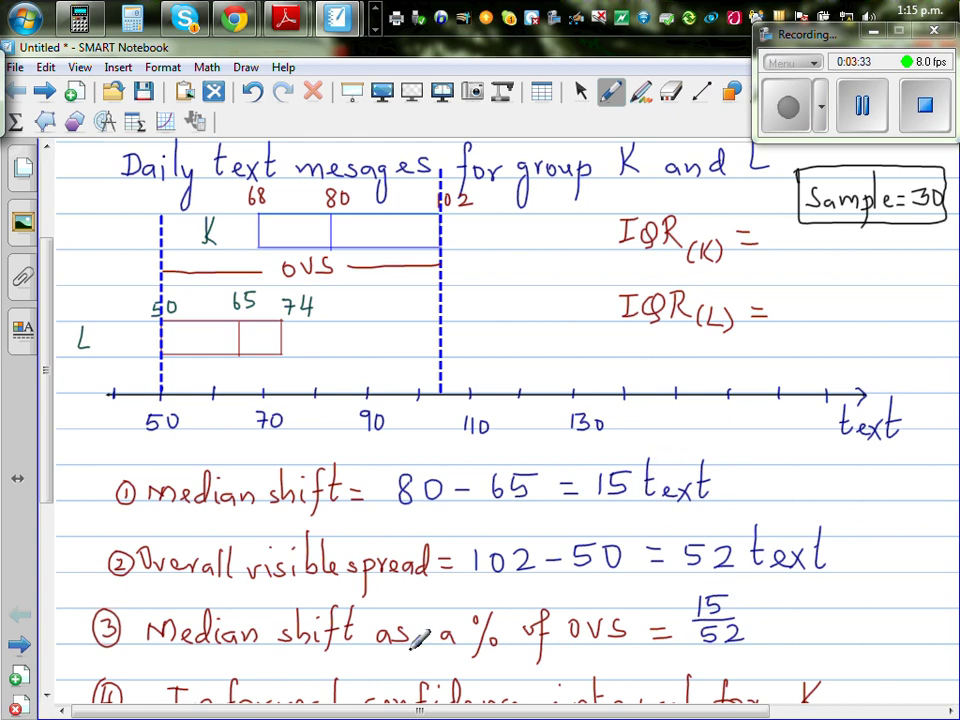
mouse_move(758, 611)
left_mouse_down()
mouse_move(776, 610)
mouse_move(777, 620)
left_mouse_up()
On the Casio emulator, calculate 15 ÷ 52, multiply by 100 to get 28.84615385, then return to Notebook
left_click(80, 17)
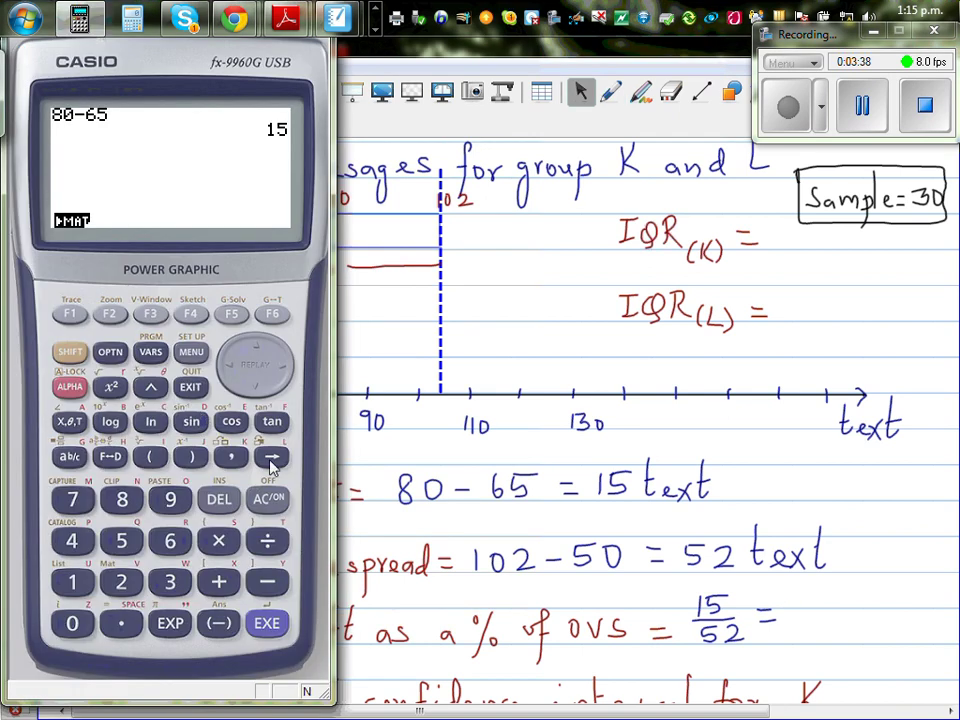
left_click(268, 498)
left_click(72, 581)
left_click(121, 540)
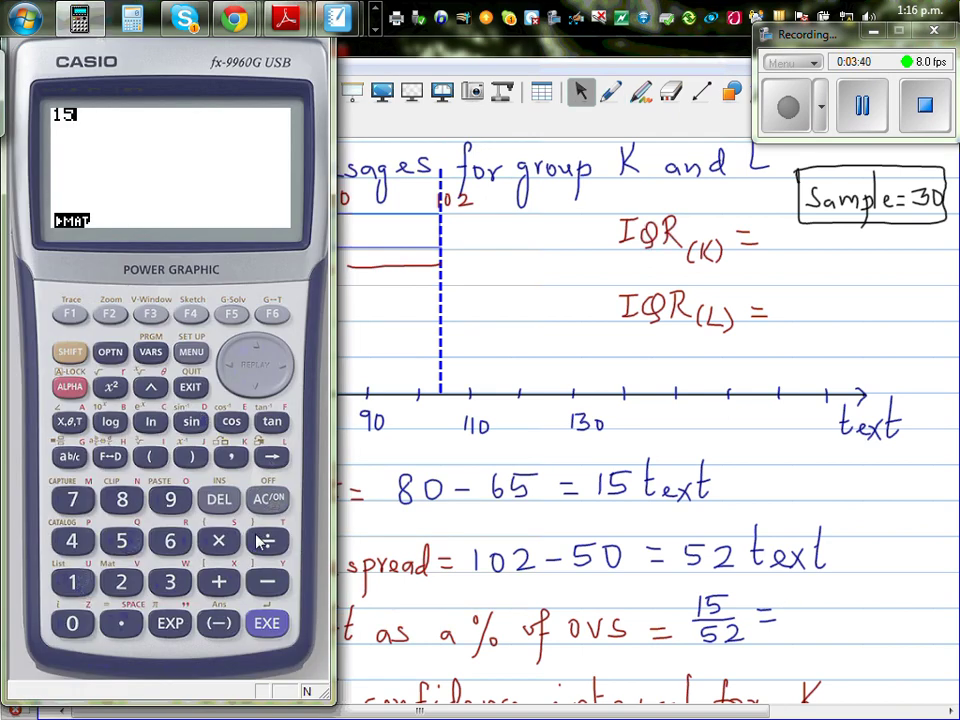
left_click(121, 540)
left_click(121, 581)
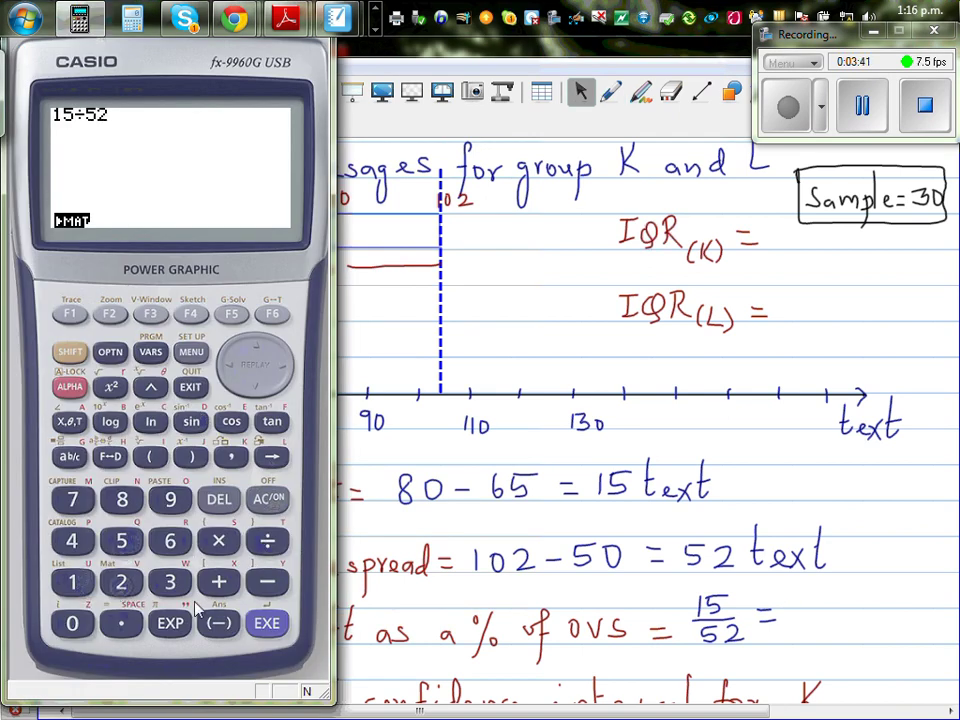
left_click(268, 623)
left_click(217, 541)
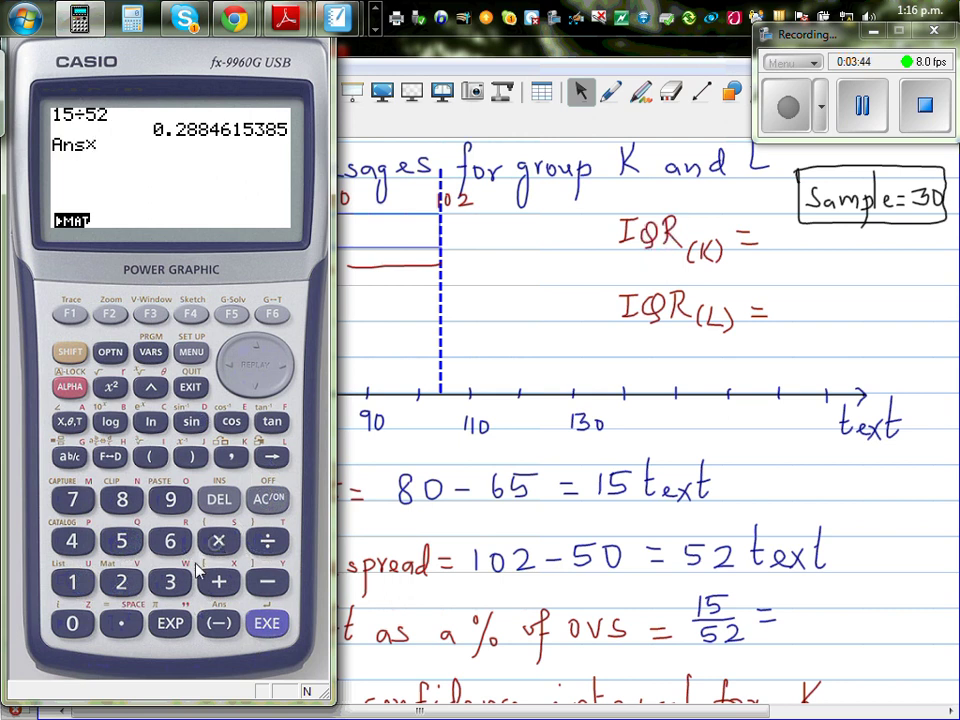
left_click(72, 581)
left_click(73, 623)
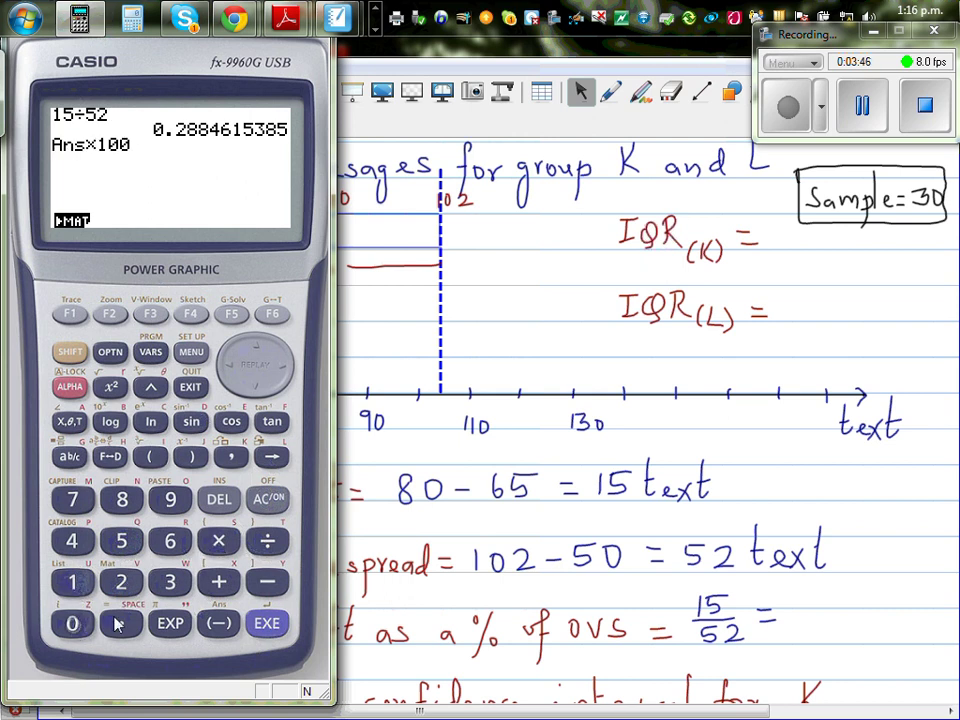
left_click(268, 623)
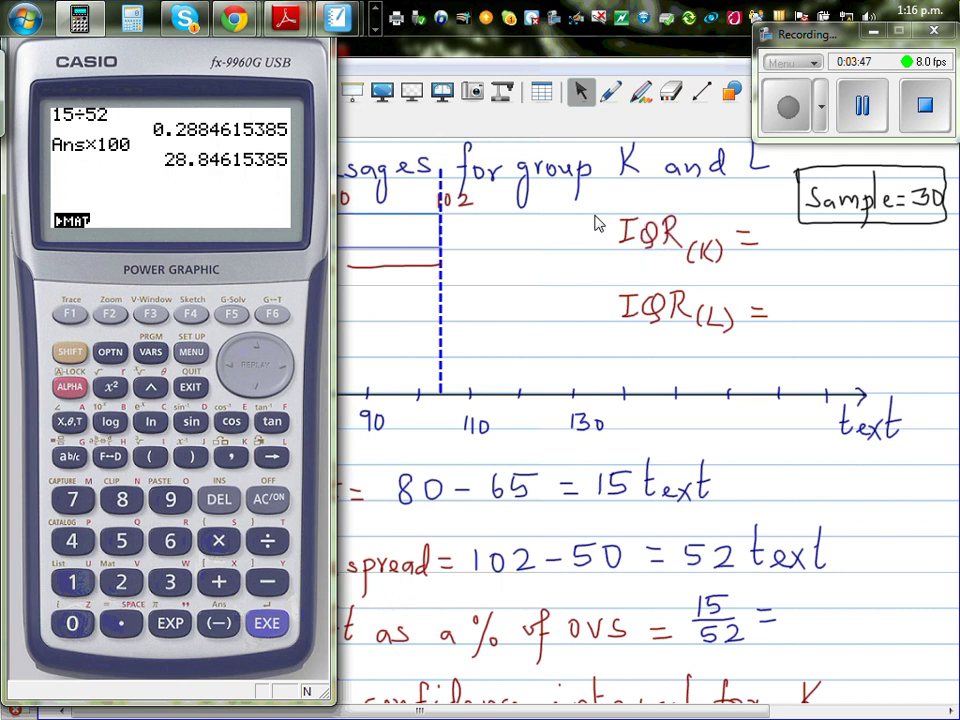
left_click(610, 95)
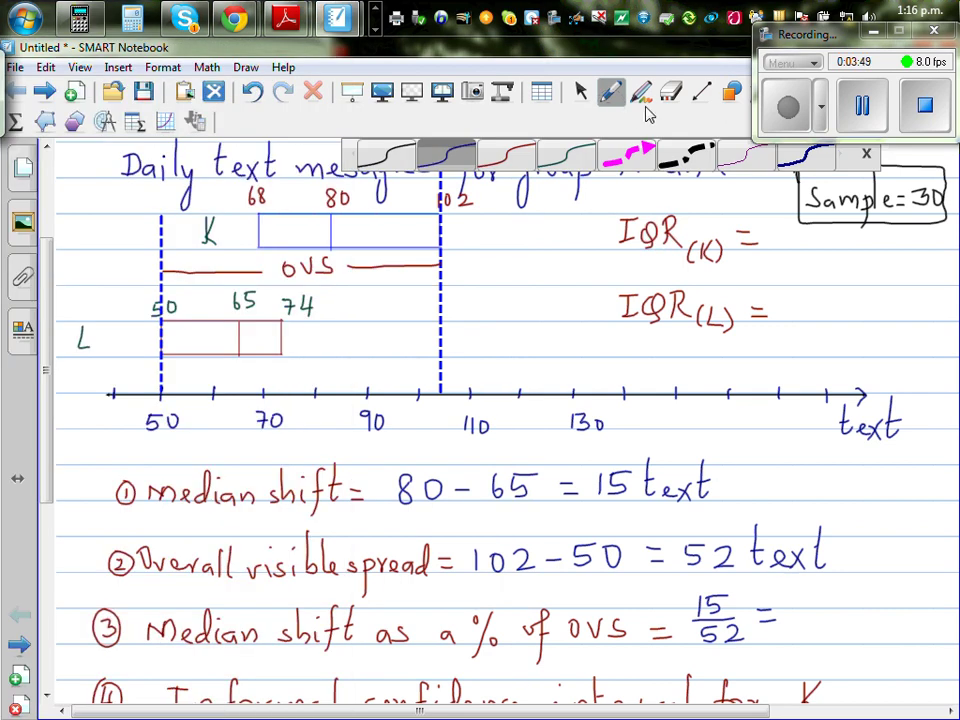
Erase the equals sign after 15/52
left_click(642, 92)
left_click(670, 92)
mouse_move(761, 615)
left_mouse_down()
mouse_move(740, 622)
mouse_move(772, 607)
mouse_move(766, 614)
mouse_move(833, 620)
mouse_move(850, 598)
mouse_move(846, 626)
mouse_move(861, 630)
left_mouse_up()
Handwrite ≈ 29% after 15/52 with the pen
left_click(610, 92)
left_click_drag(860, 590, 880, 622)
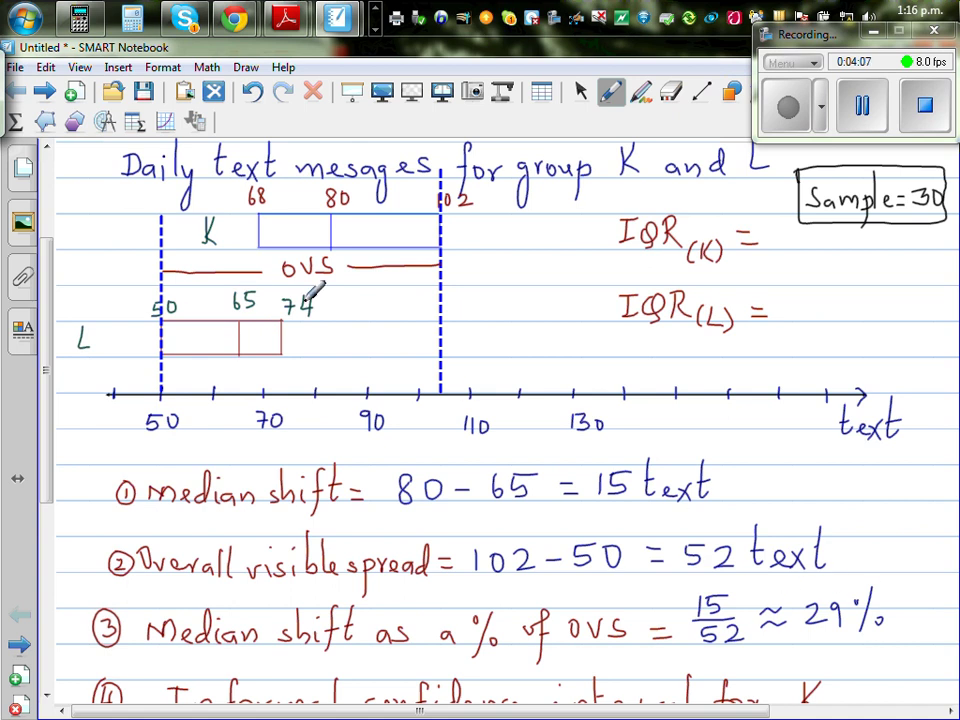
left_click_drag(47, 294, 47, 326)
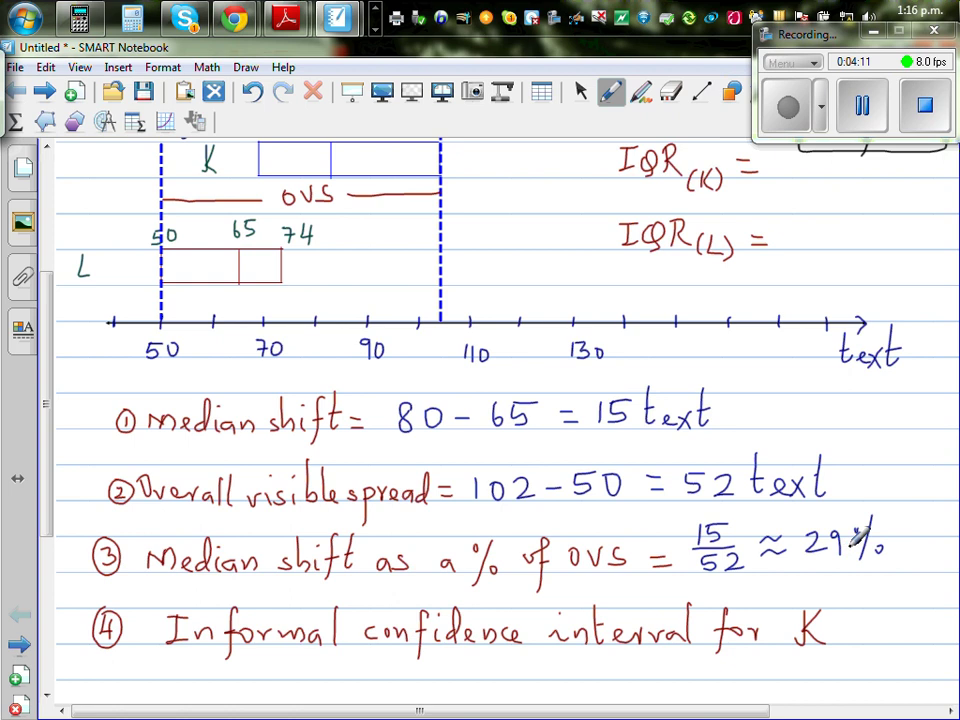
Handwrite 80 − 1.5 under item 4 to start K's confidence interval
scroll(50, 370, "up", 2)
scroll(50, 370, "down", 3)
scroll(47, 370, "up", 3)
left_click_drag(47, 370, 47, 432)
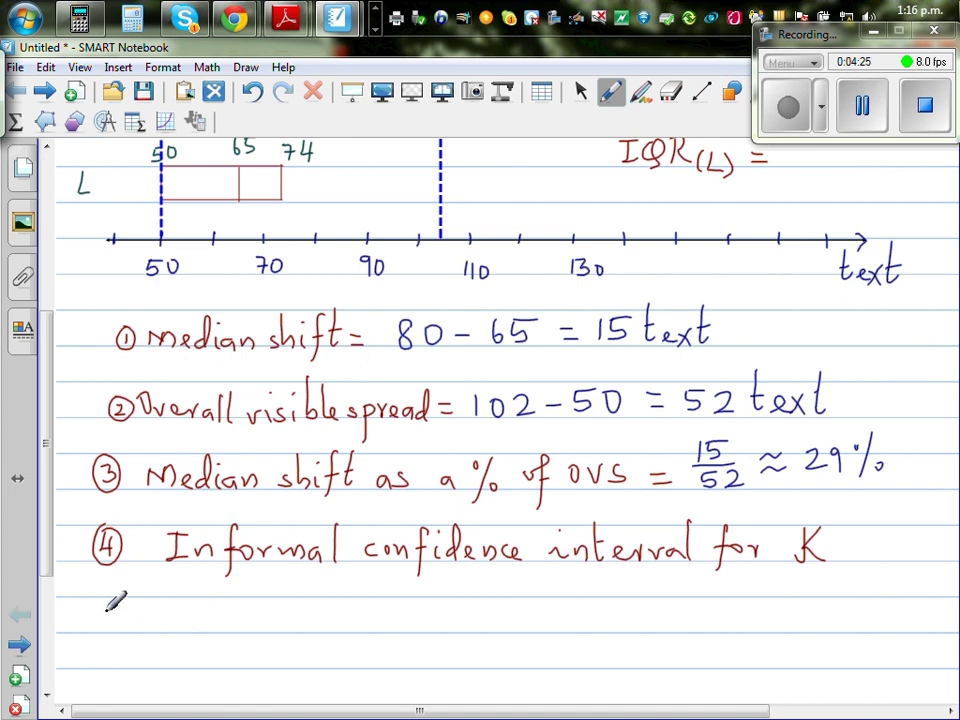
left_click_drag(45, 463, 38, 423)
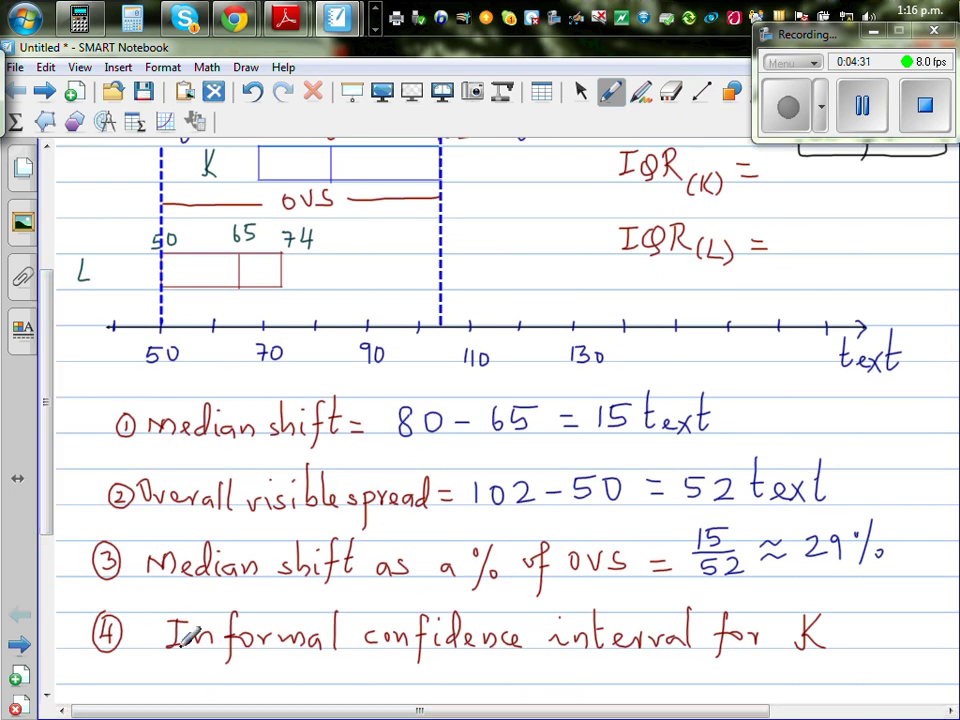
mouse_move(196, 664)
left_mouse_down()
mouse_move(262, 662)
mouse_move(287, 674)
mouse_move(278, 682)
mouse_move(309, 661)
left_mouse_up()
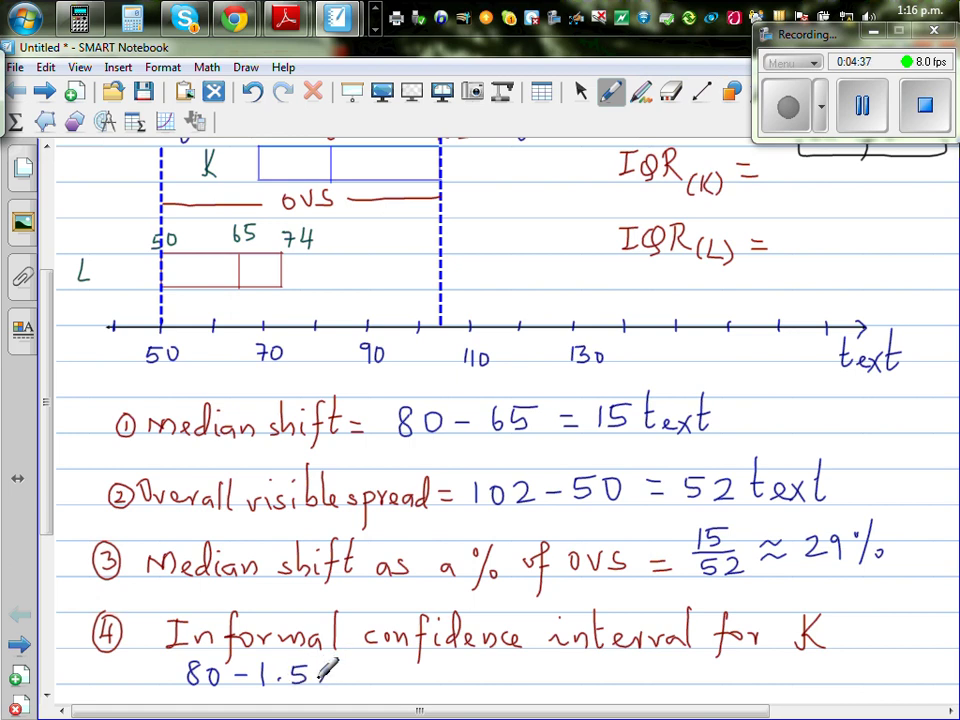
Calculate 102 − 68 = 34 on the Casio emulator and return to Notebook
left_click_drag(51, 450, 51, 368)
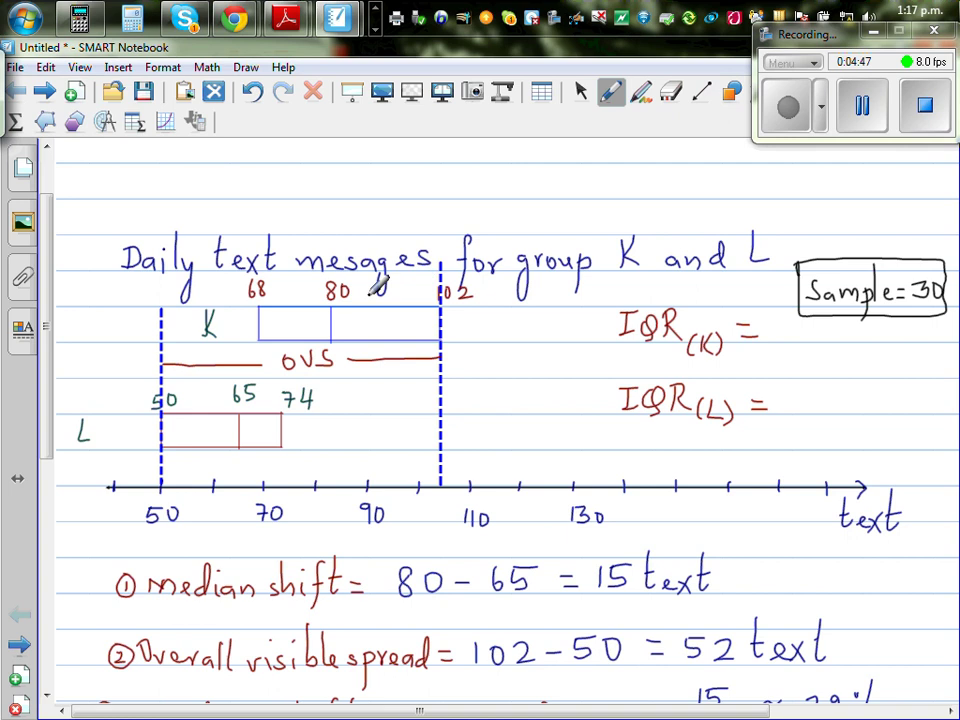
left_click(80, 17)
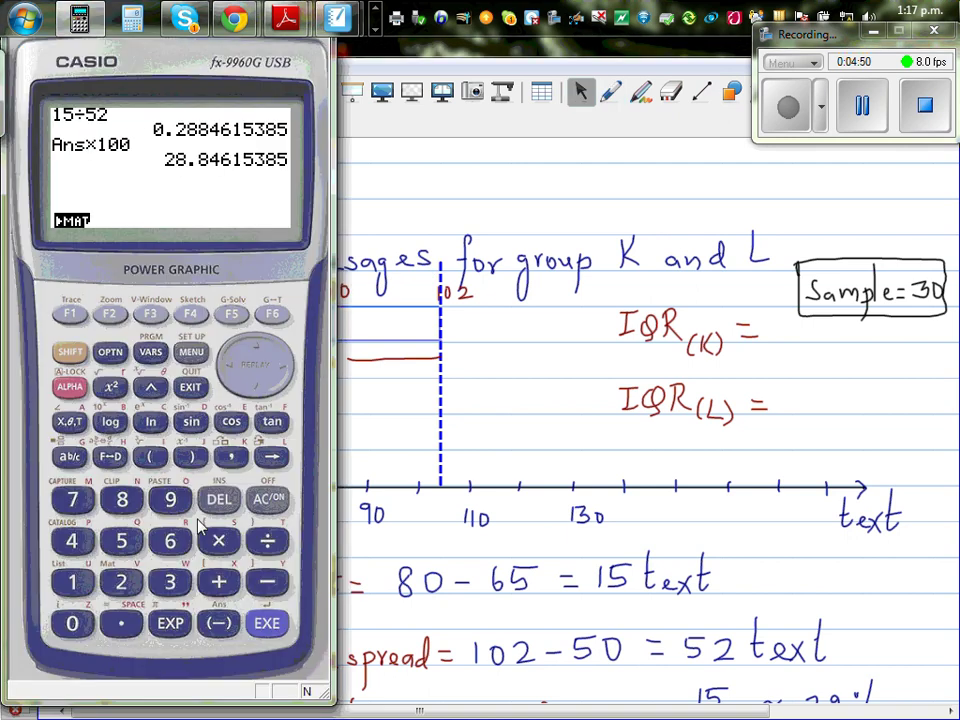
left_click(268, 499)
left_click(74, 622)
left_click(121, 581)
left_click(267, 581)
left_click(170, 540)
left_click(121, 499)
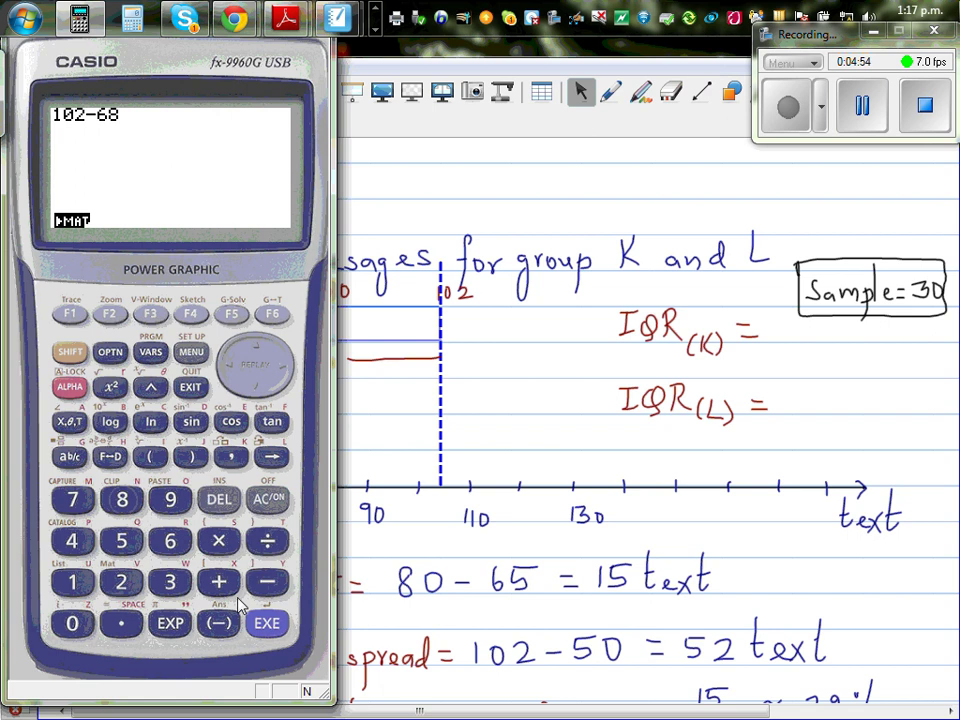
left_click(267, 622)
left_click(651, 58)
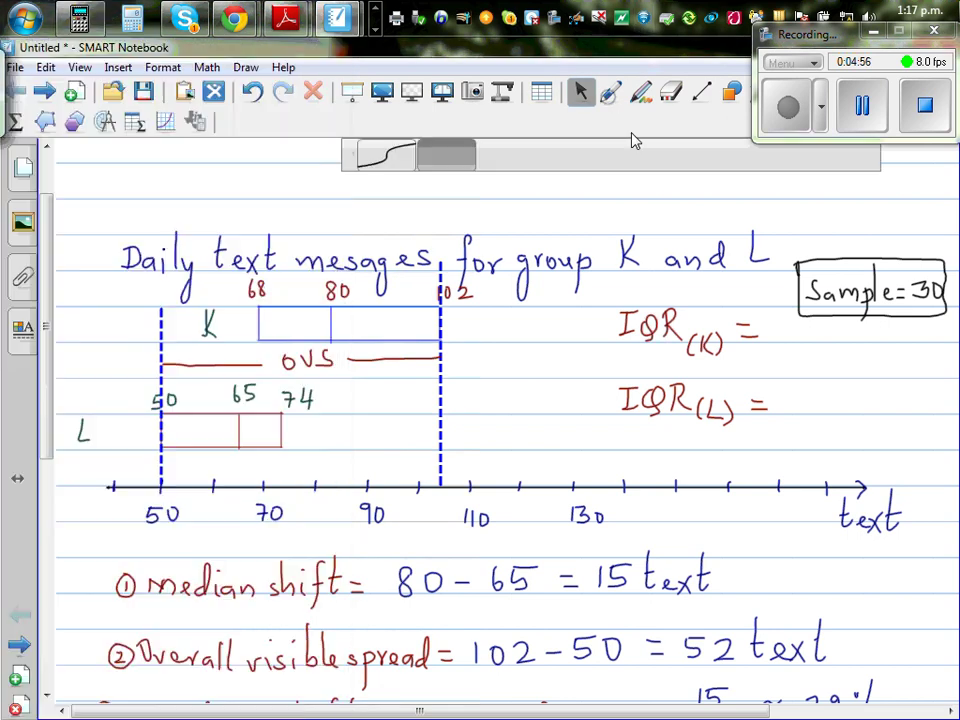
Write 34 after IQR(K) = with the pen
left_click(610, 91)
mouse_move(793, 316)
left_mouse_down()
mouse_move(806, 331)
mouse_move(799, 342)
left_mouse_up()
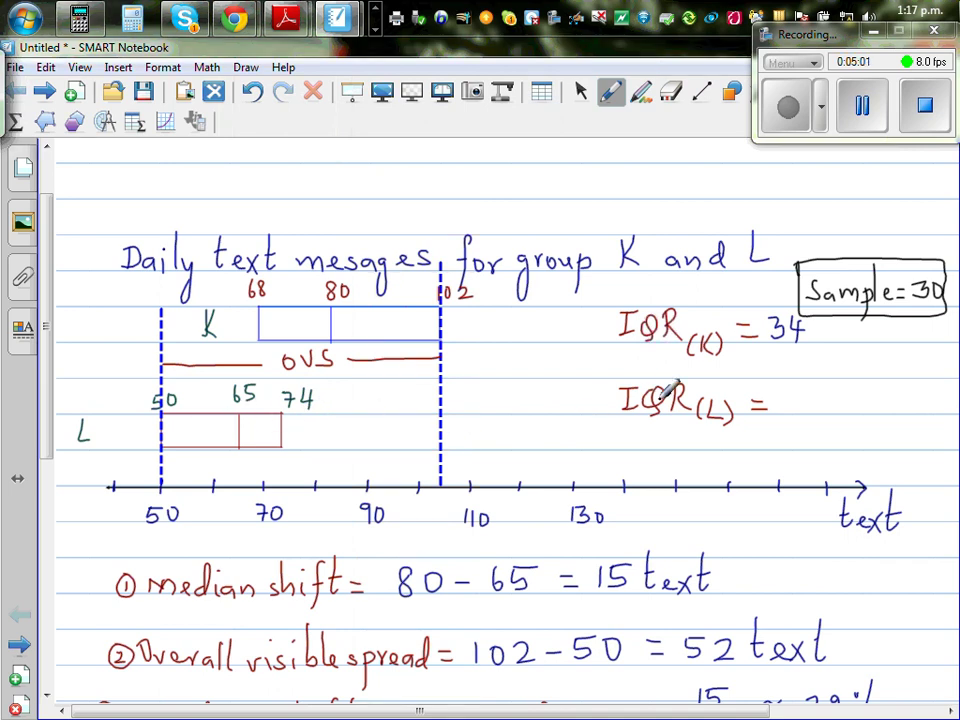
mouse_move(793, 388)
left_mouse_down()
mouse_move(808, 406)
mouse_move(827, 399)
mouse_move(820, 408)
left_mouse_up()
Extend item 4 to 80 − 1.5 × 34 and underline 1.5 × 34
left_click_drag(44, 321, 64, 450)
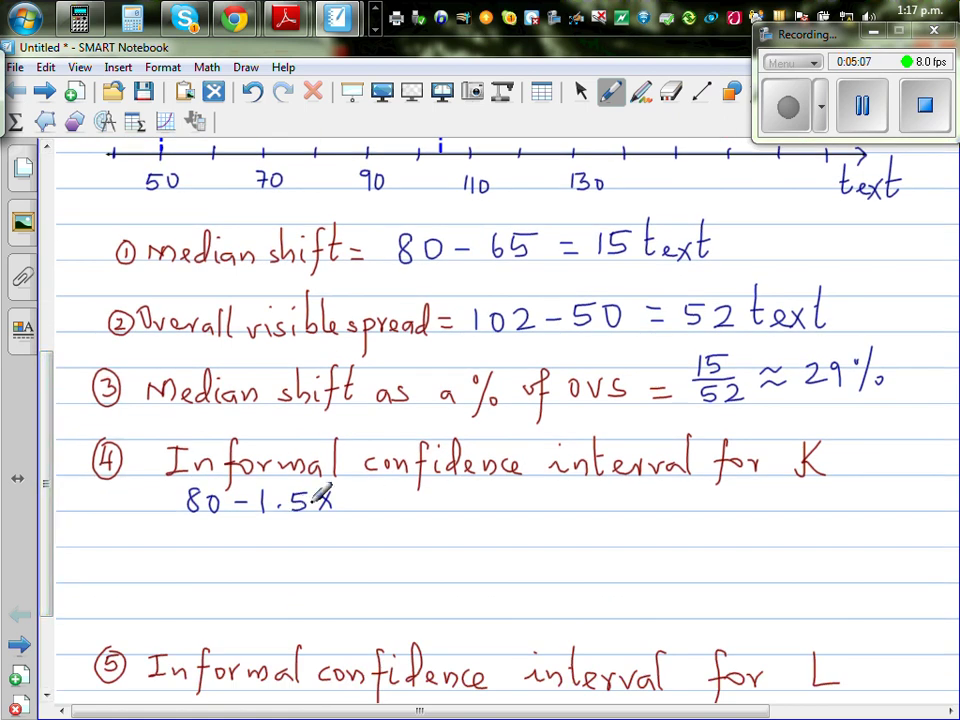
mouse_move(47, 439)
left_mouse_down()
mouse_move(46, 364)
mouse_move(46, 424)
left_mouse_up()
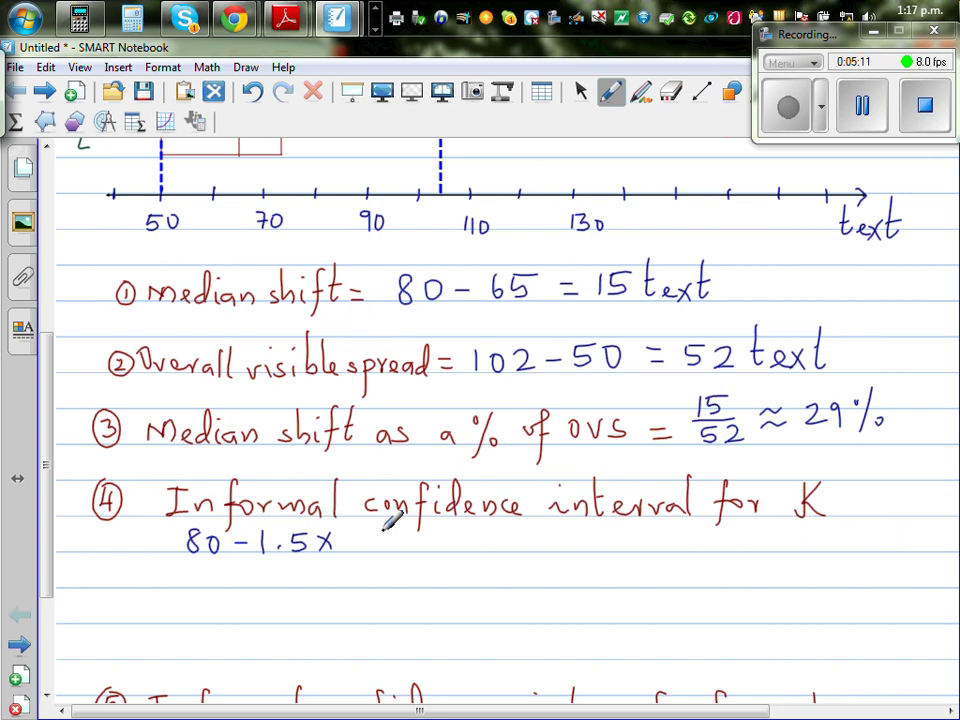
left_click_drag(356, 545, 386, 546)
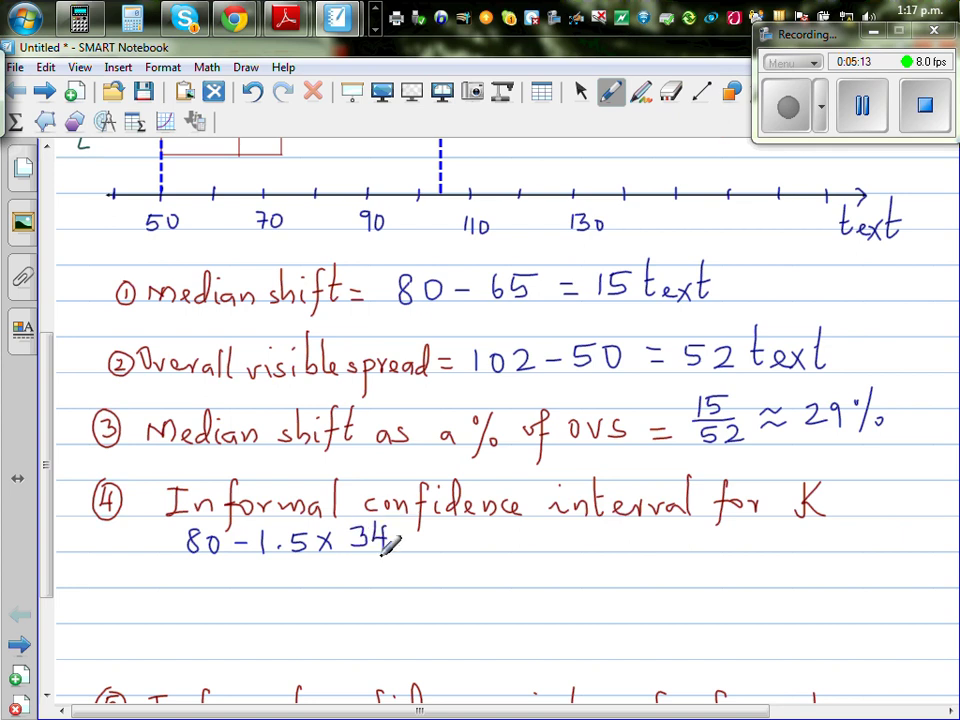
left_click_drag(262, 561, 366, 552)
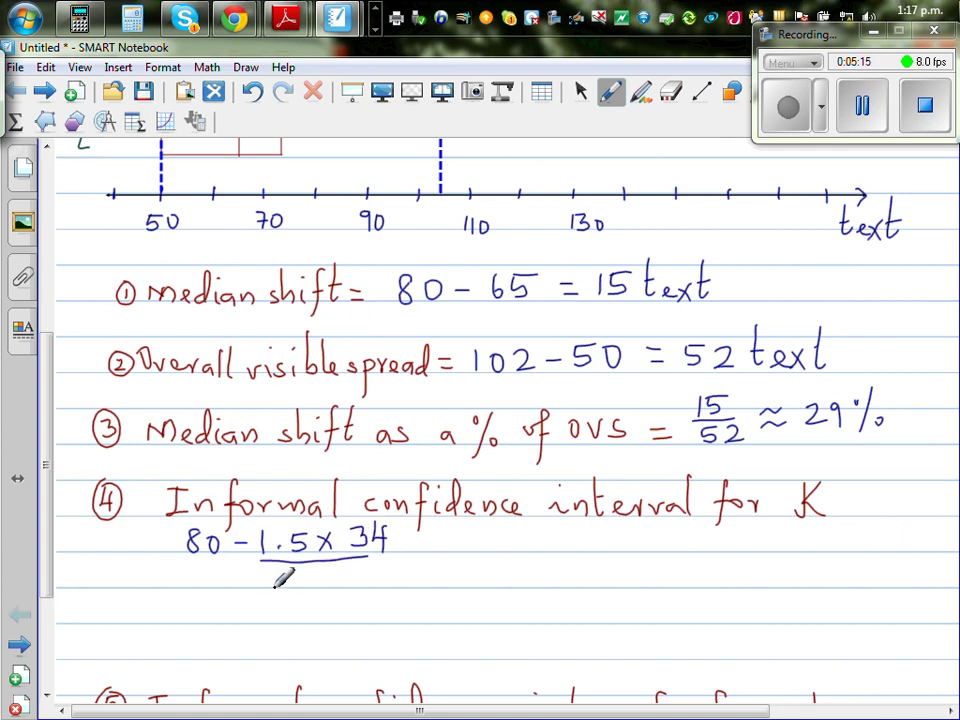